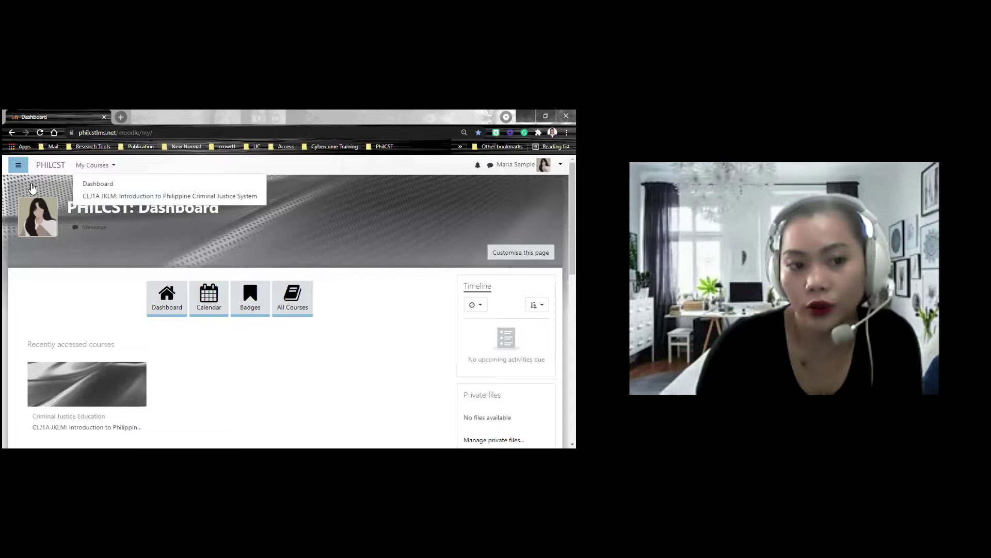
# Open the site navigation drawer to reach the CLJ1A JKLM course Announcements forum.
pyautogui.click(18, 165)
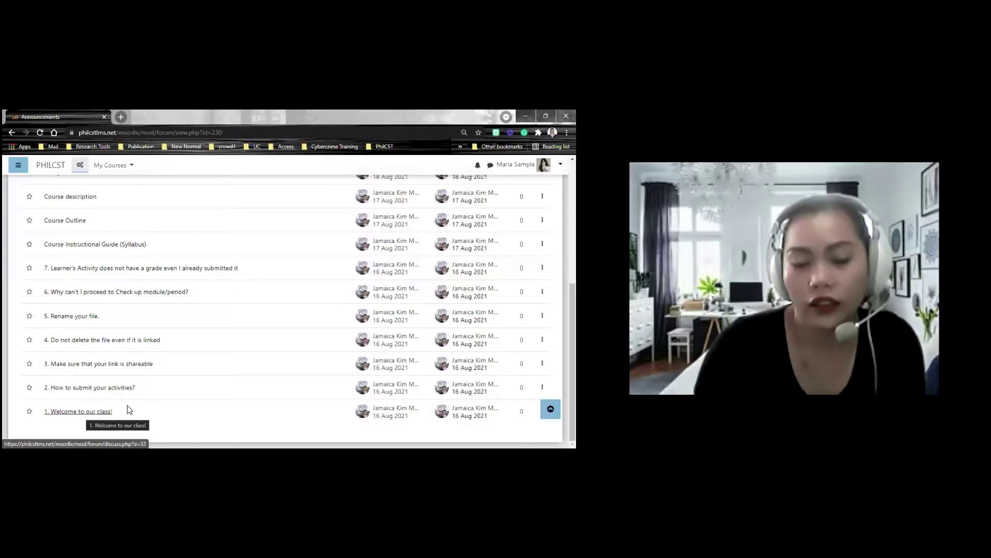
# Open and read the '1. Welcome to our class!' announcement.
pyautogui.rightClick(73, 411)
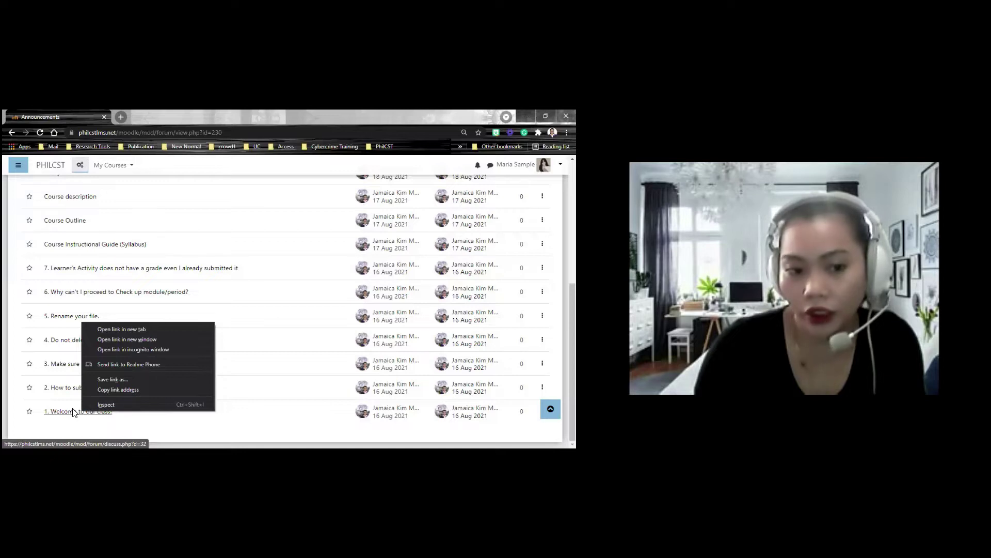
pyautogui.click(73, 412)
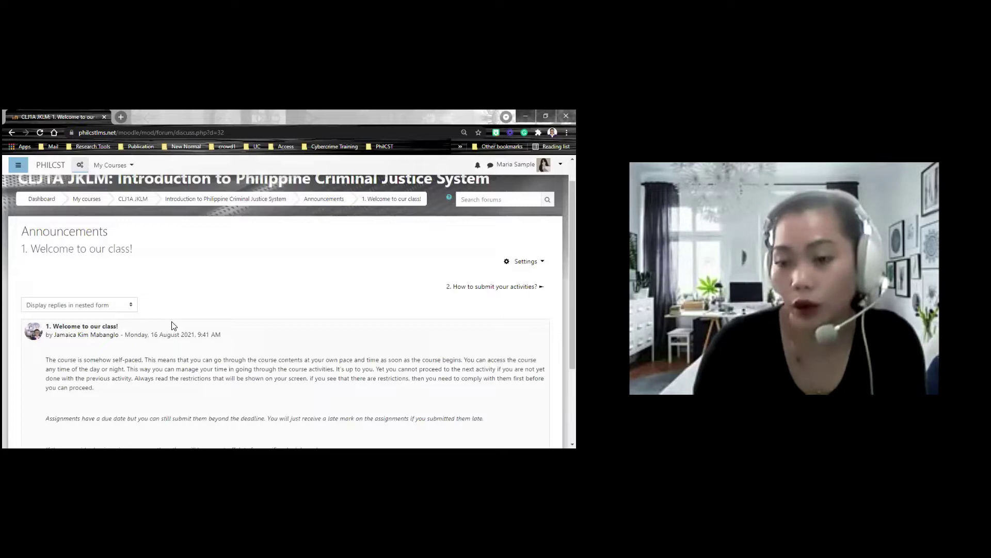
pyautogui.scroll(-3, 272, 327)
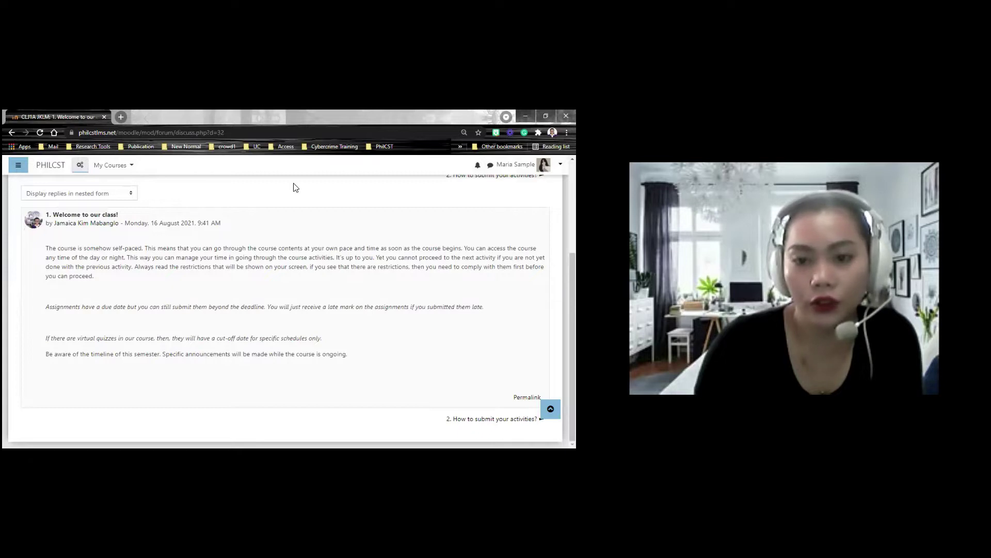
pyautogui.scroll(2, 296, 186)
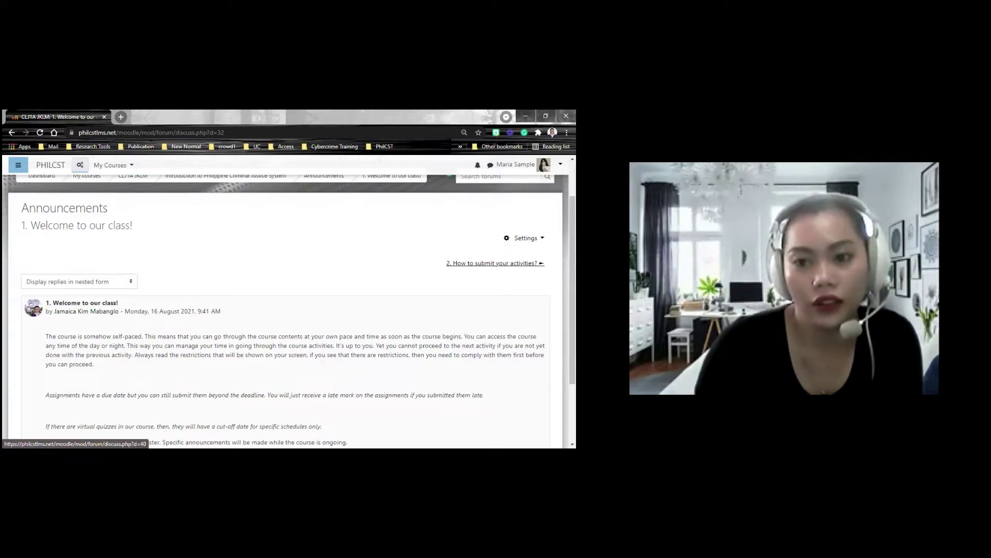
# Read '2. How to submit your activities?', then return to the Announcements list.
pyautogui.click(495, 263)
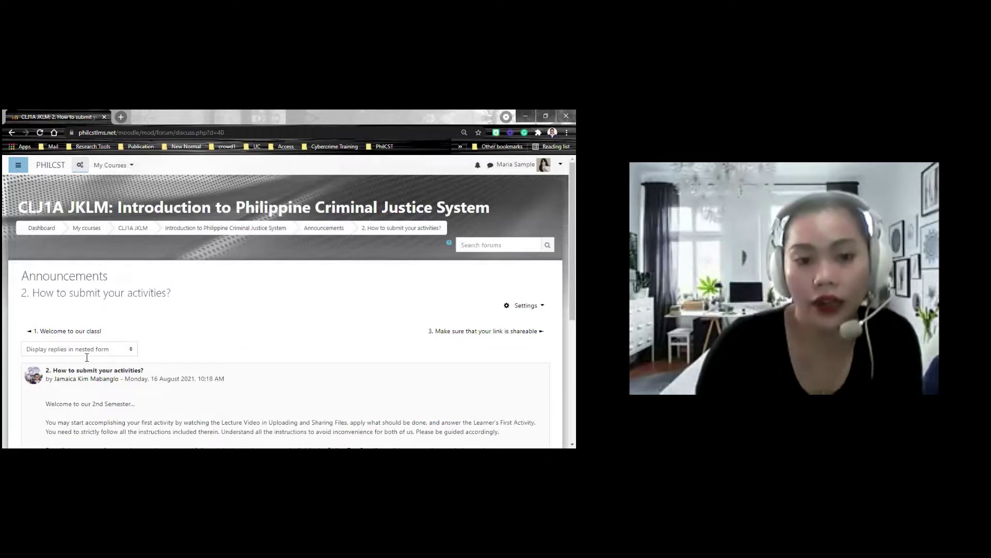
pyautogui.scroll(-3, 196, 359)
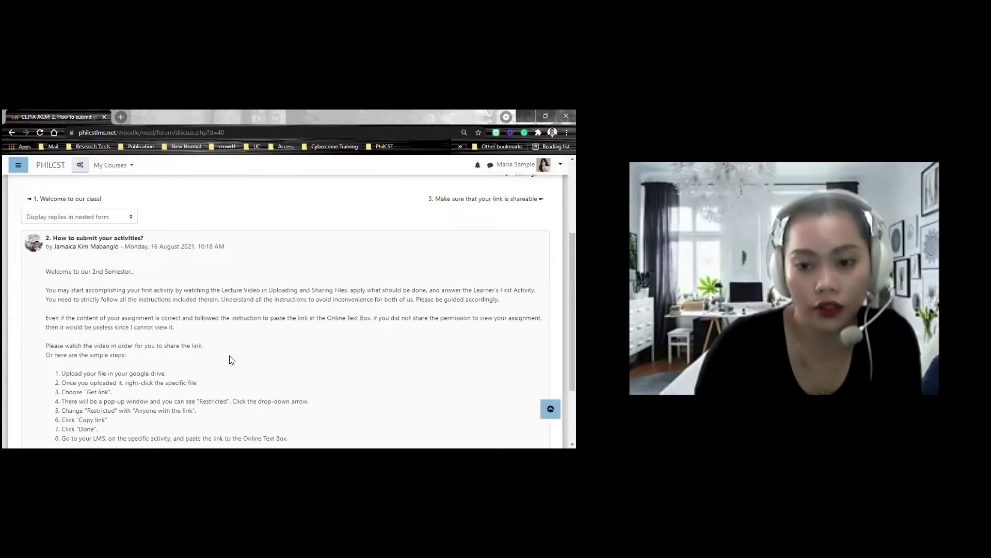
pyautogui.scroll(-3, 232, 358)
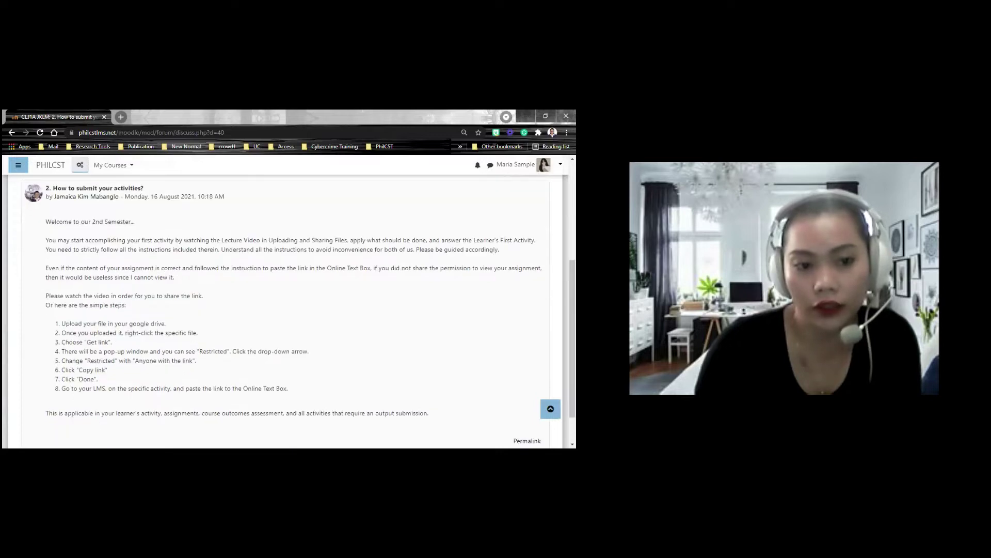
pyautogui.scroll(3, 233, 359)
pyautogui.scroll(1, 159, 212)
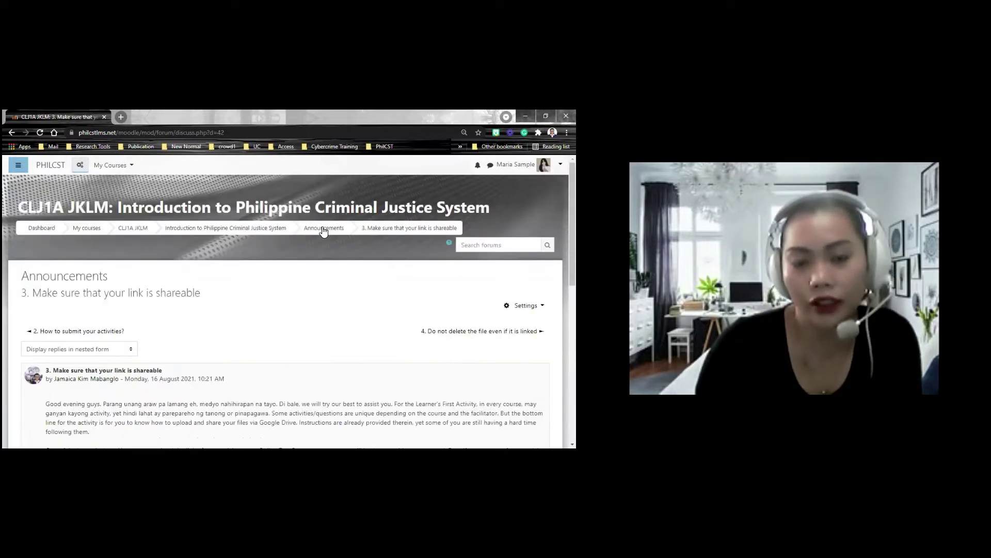
pyautogui.click(324, 230)
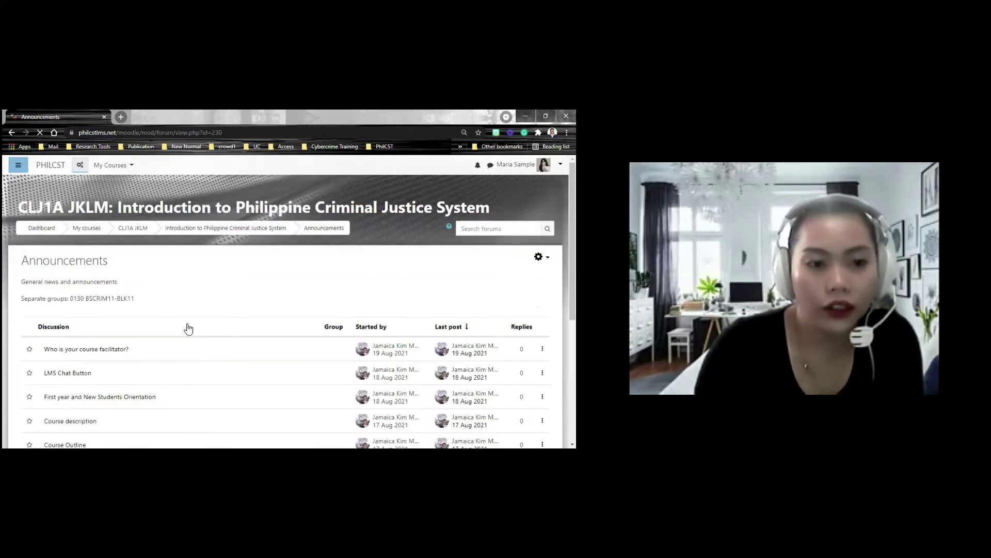
pyautogui.scroll(-5, 89, 393)
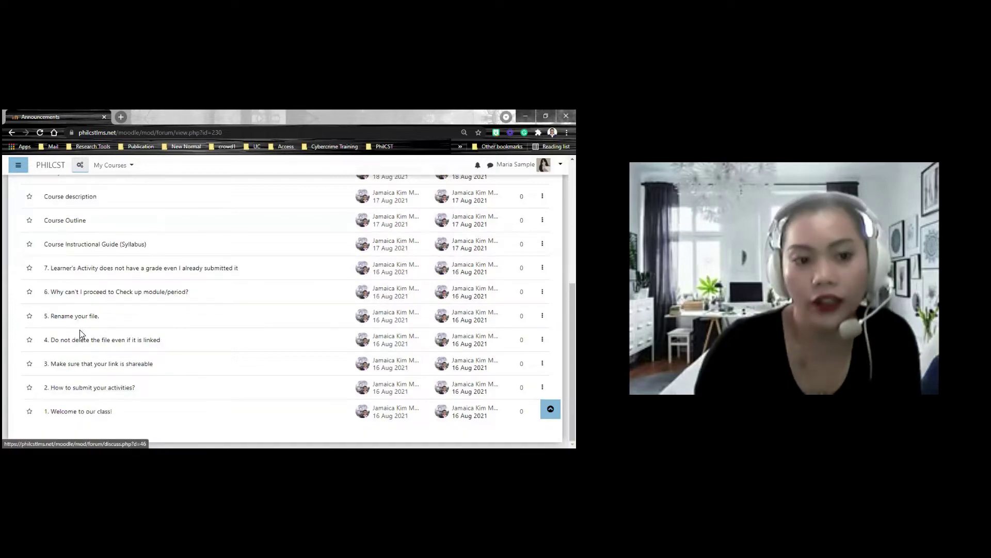
pyautogui.scroll(1, 83, 333)
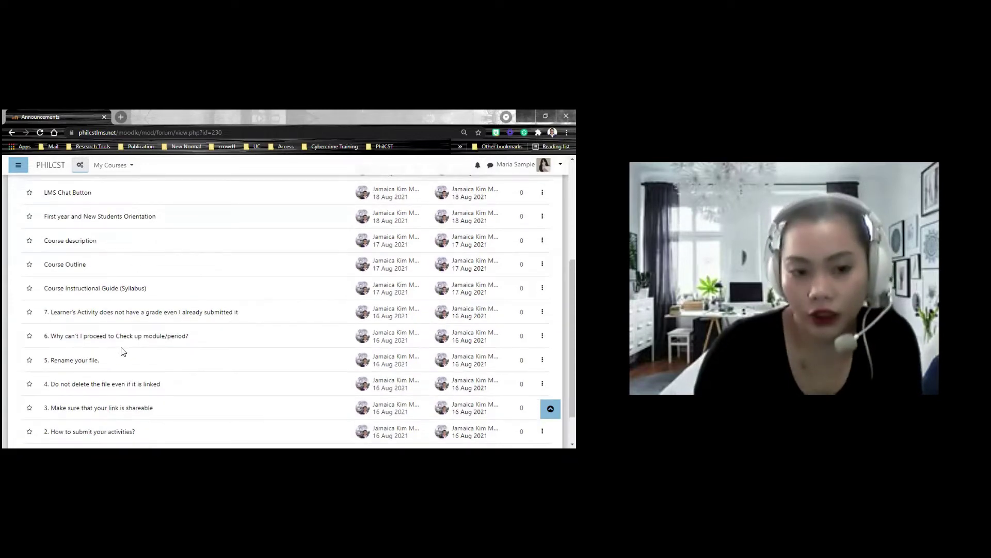
pyautogui.scroll(1, 181, 357)
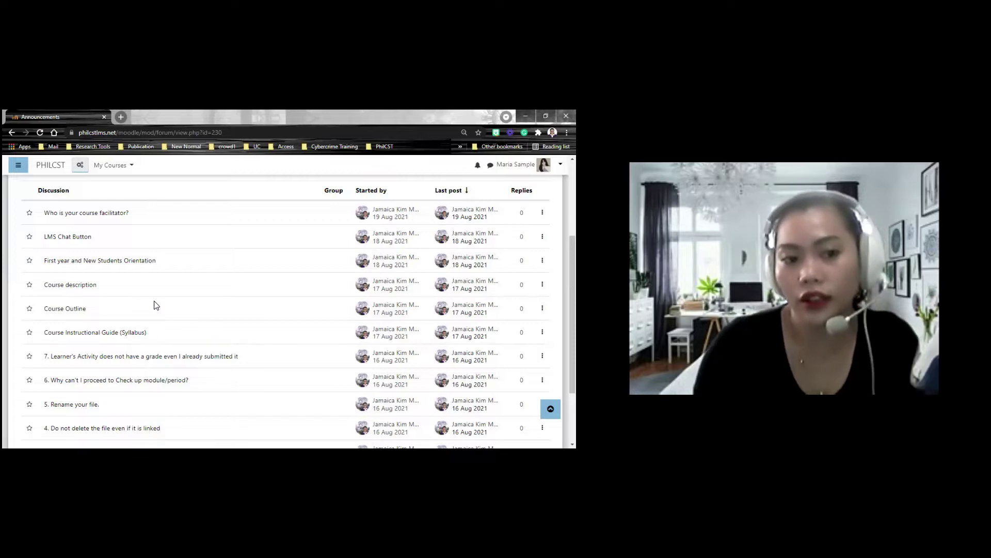
pyautogui.scroll(1, 159, 310)
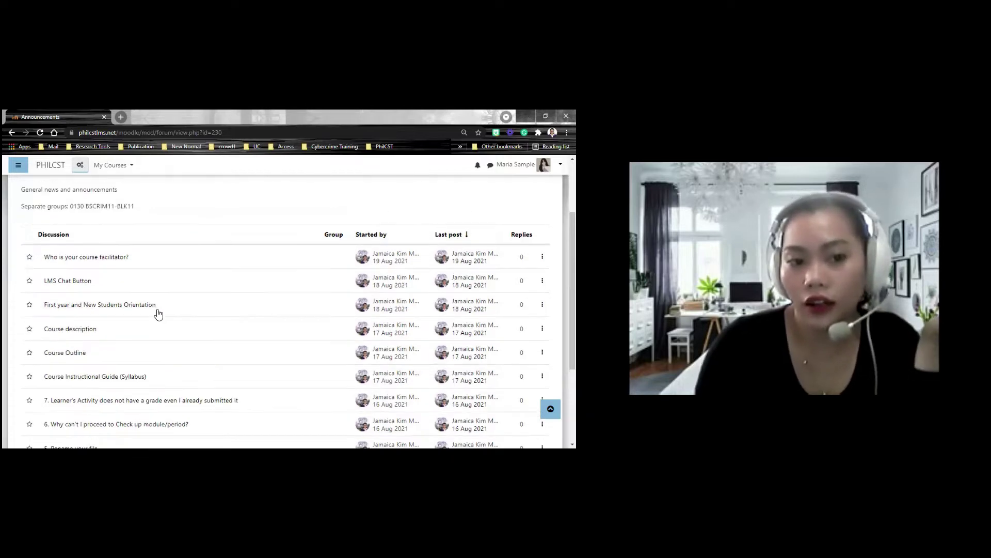
pyautogui.click(30, 258)
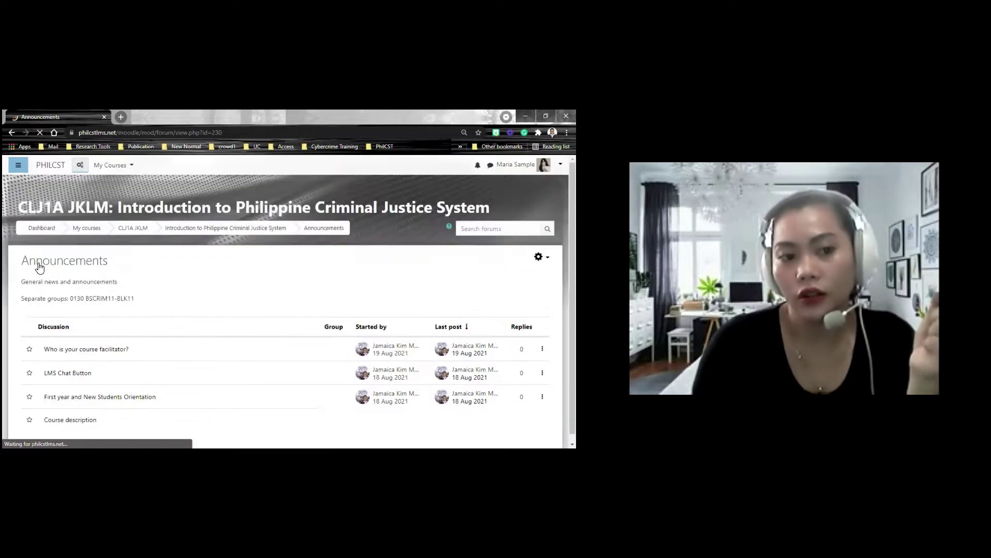
pyautogui.scroll(-4, 235, 345)
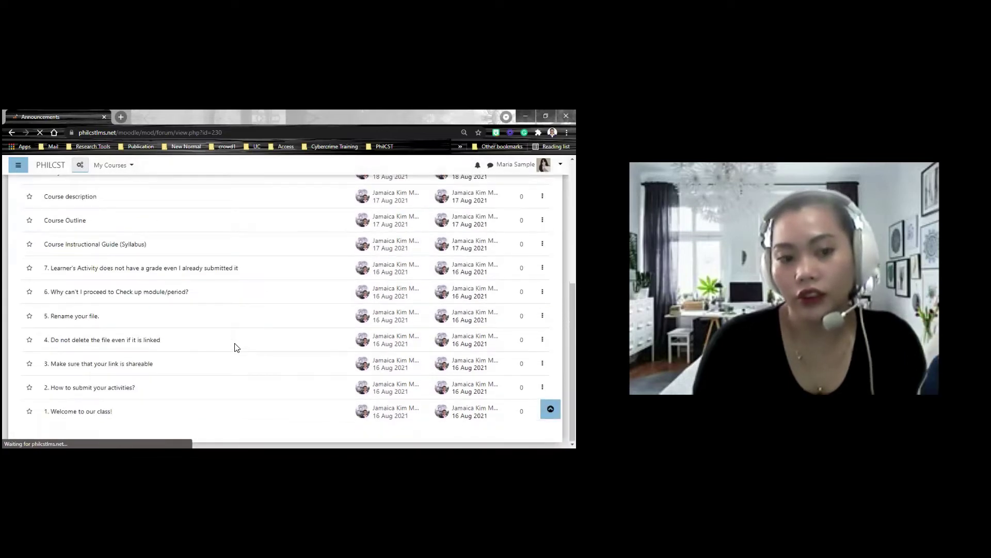
pyautogui.scroll(5, 107, 332)
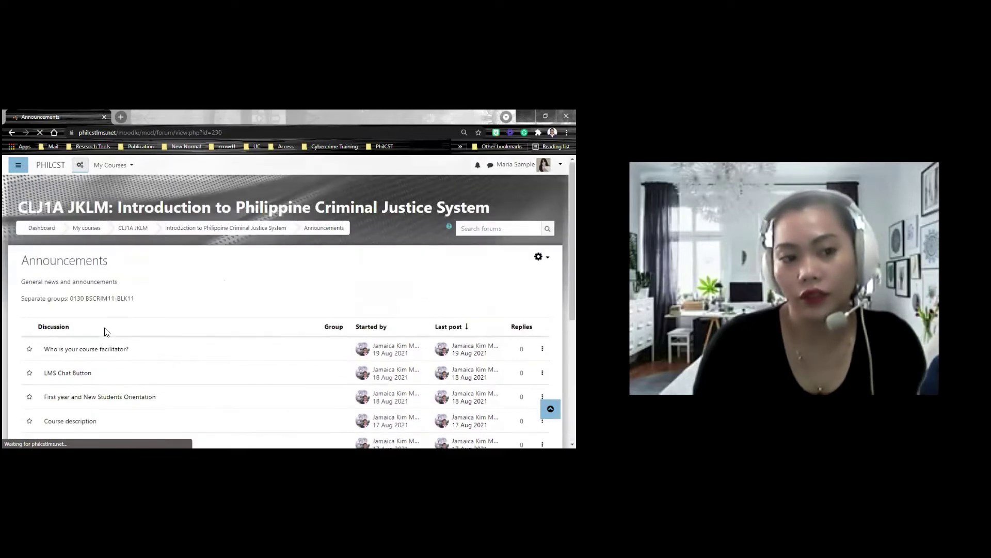
pyautogui.click(9, 138)
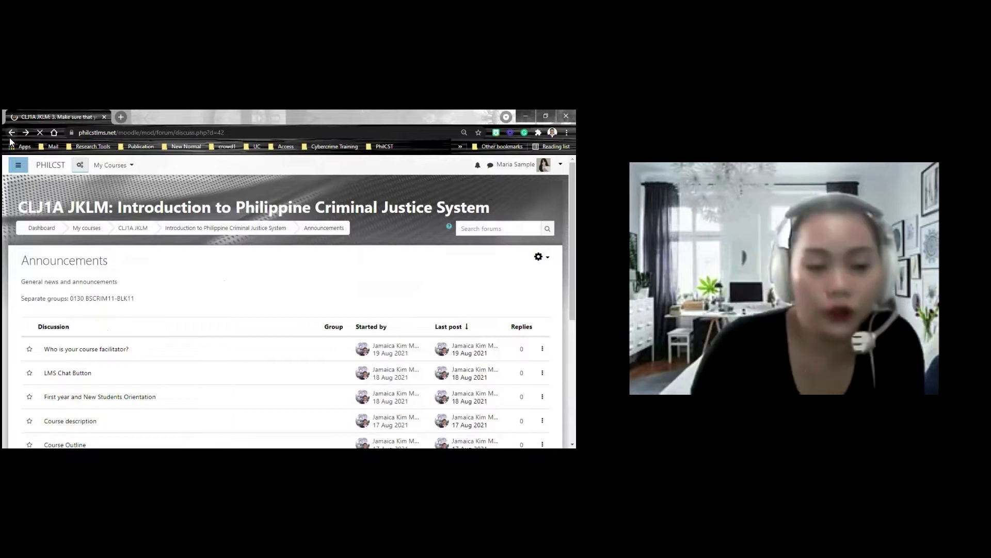
pyautogui.click(266, 231)
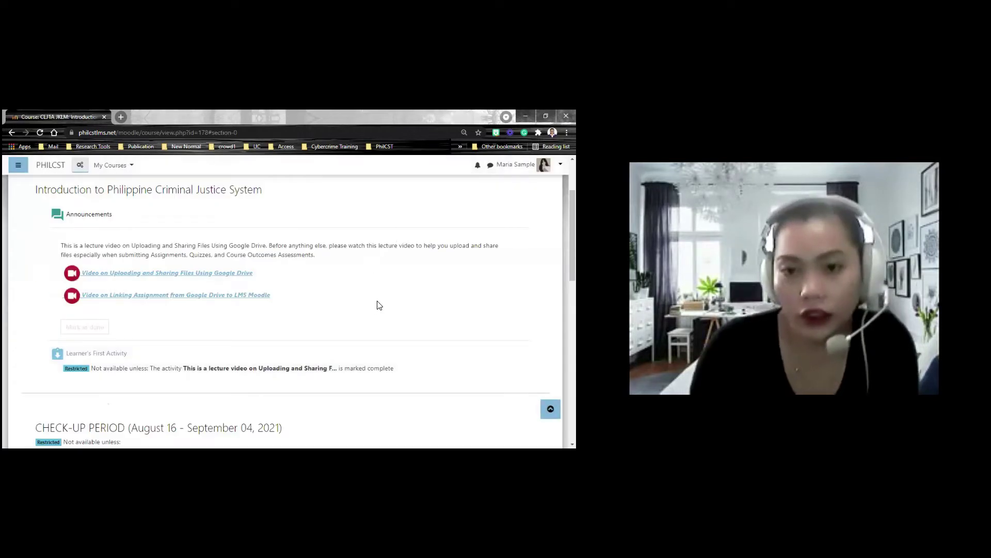
# Mark the lecture video done and open 'Video on Uploading and Sharing Files Using Google Drive'.
pyautogui.scroll(2, 373, 302)
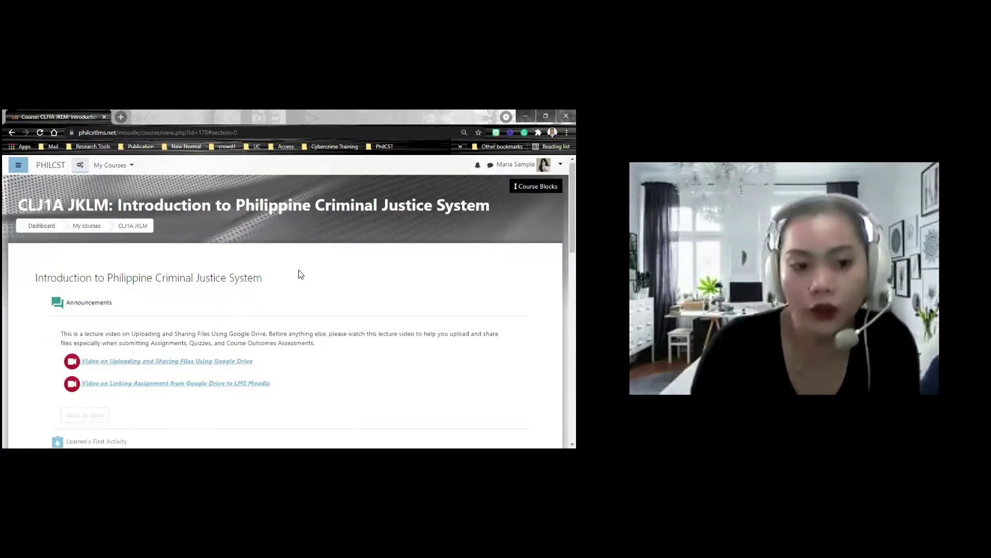
pyautogui.scroll(-2, 299, 274)
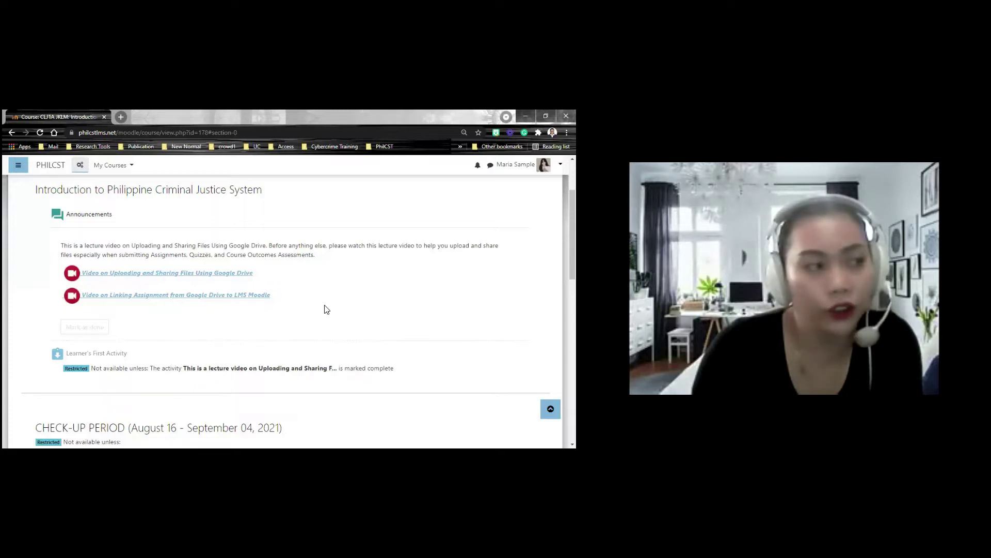
pyautogui.scroll(-1, 326, 308)
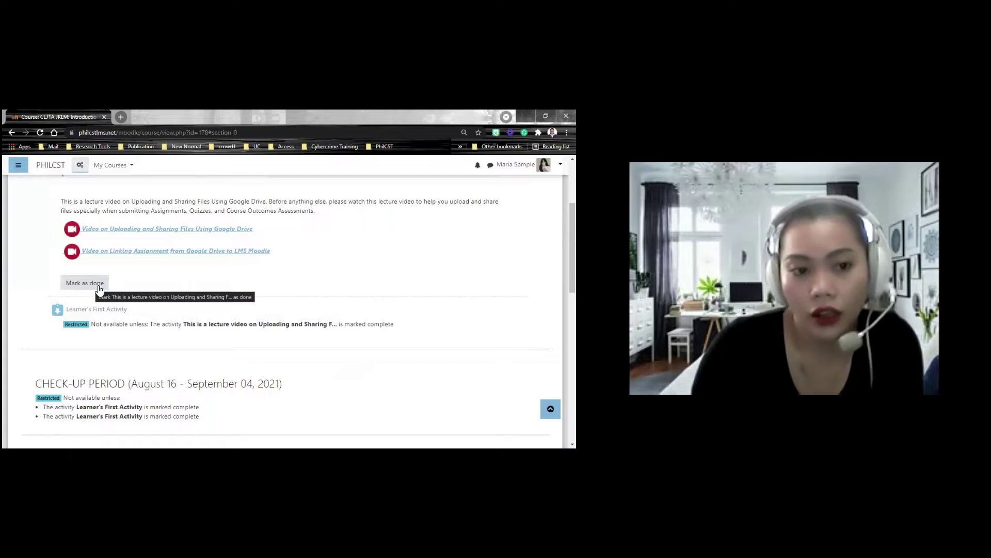
pyautogui.click(72, 282)
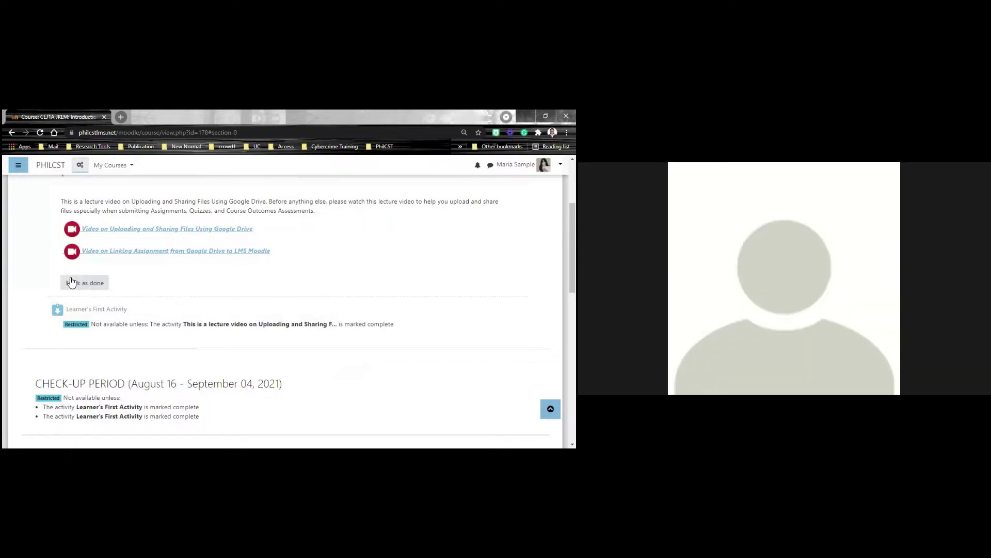
pyautogui.click(72, 283)
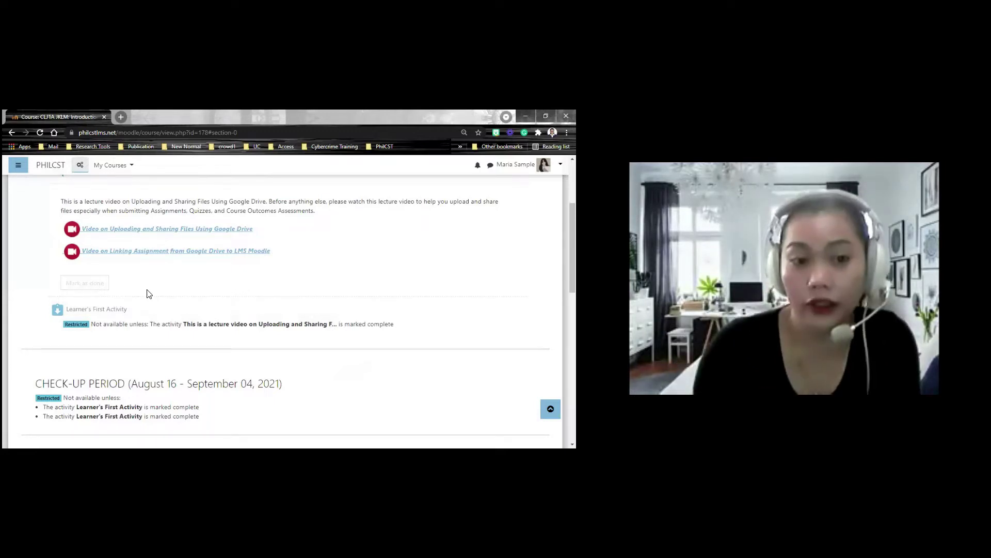
pyautogui.click(173, 230)
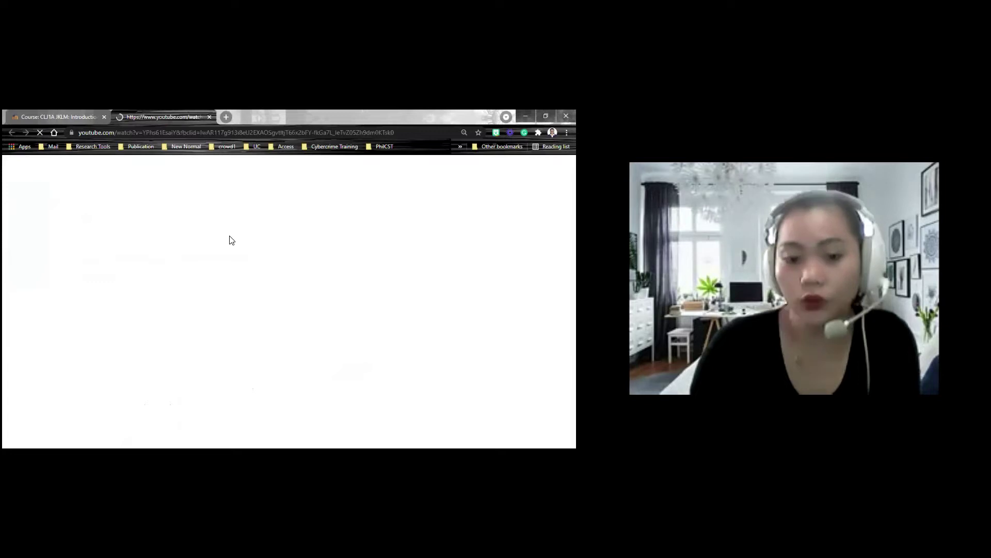
# Switch between the Moodle course and YouTube tabs, then close the YouTube video tab.
pyautogui.click(87, 115)
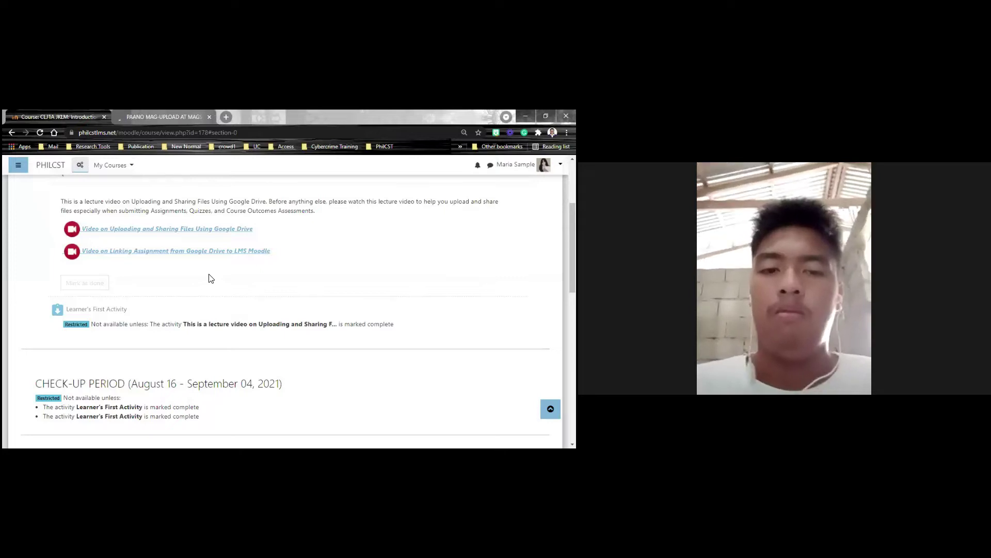
pyautogui.click(176, 114)
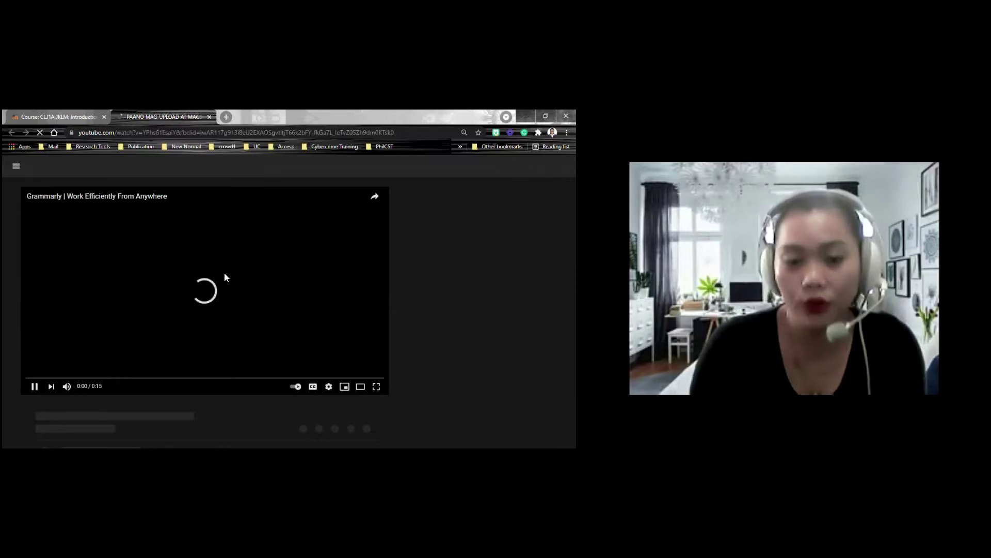
pyautogui.click(209, 116)
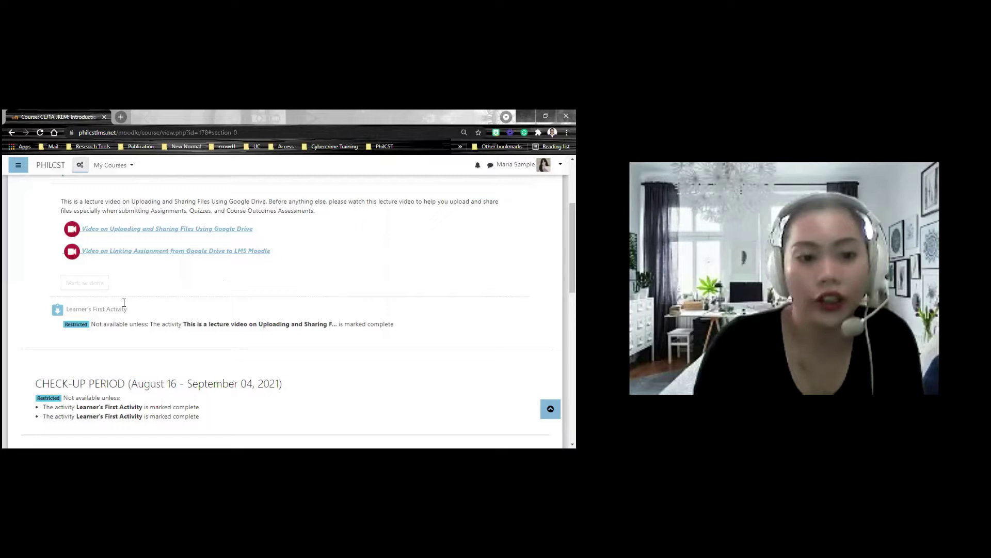
# Mark the lecture video done and open the unlocked Learner's First Activity.
pyautogui.click(96, 283)
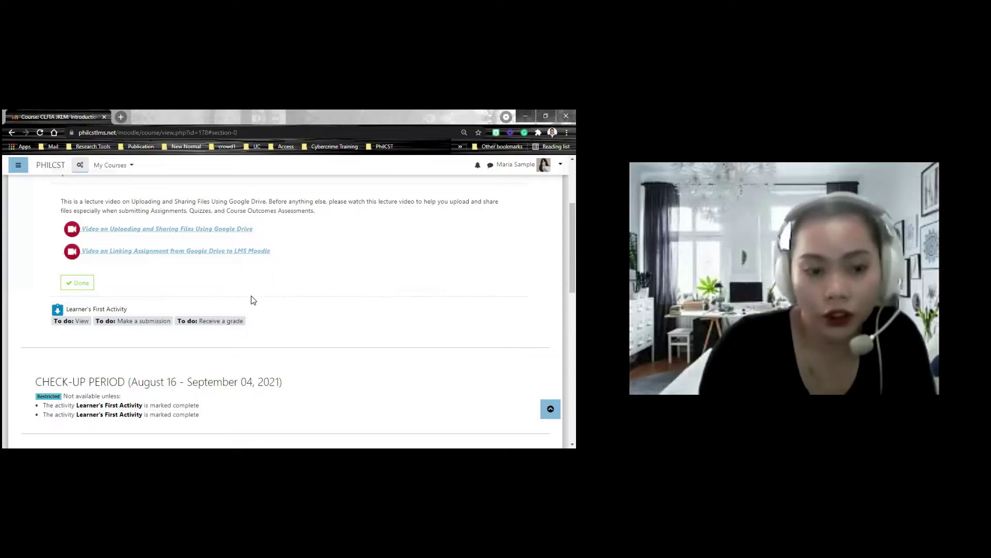
pyautogui.scroll(-1, 252, 299)
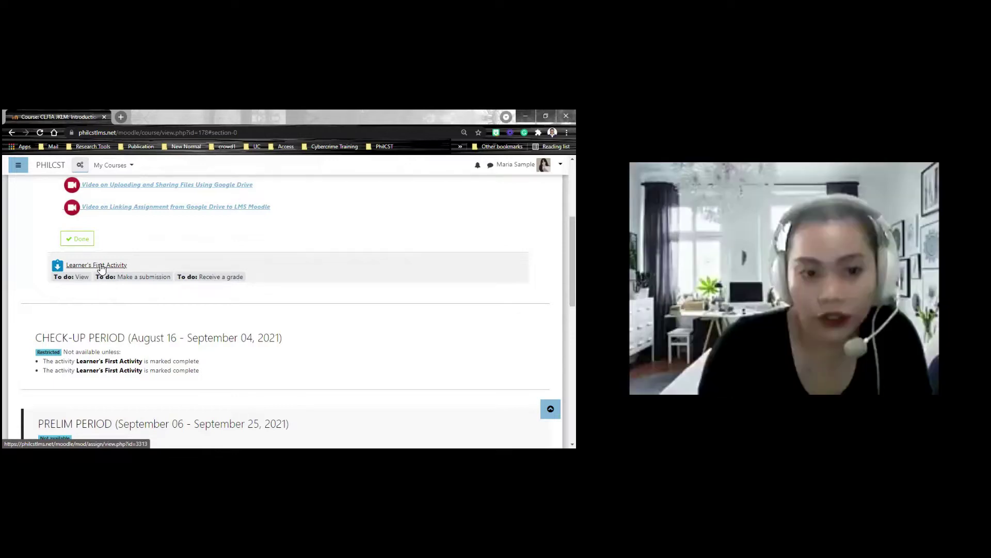
pyautogui.click(102, 267)
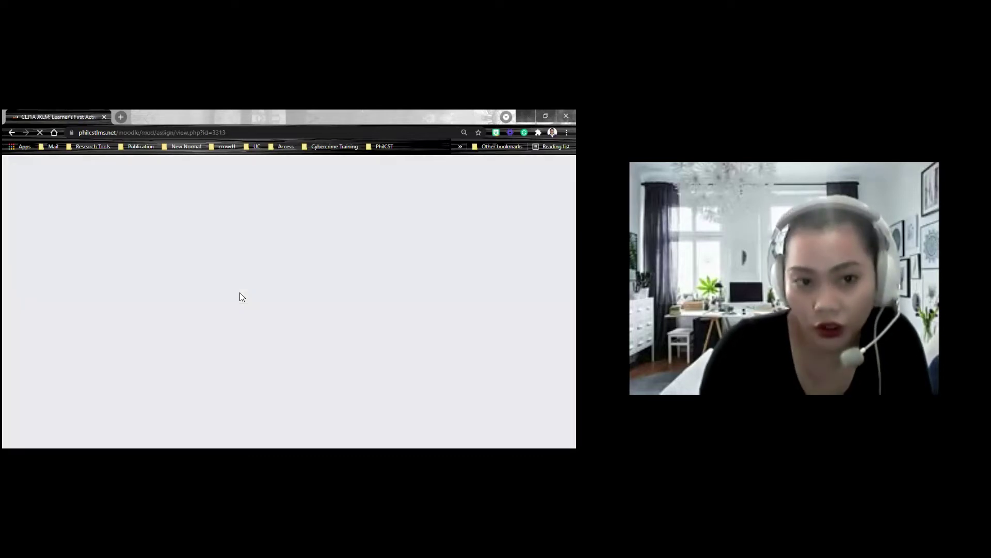
# End the page tour and open CLJ1A_Learners First Activity.pdf from the download link.
pyautogui.scroll(-1, 86, 190)
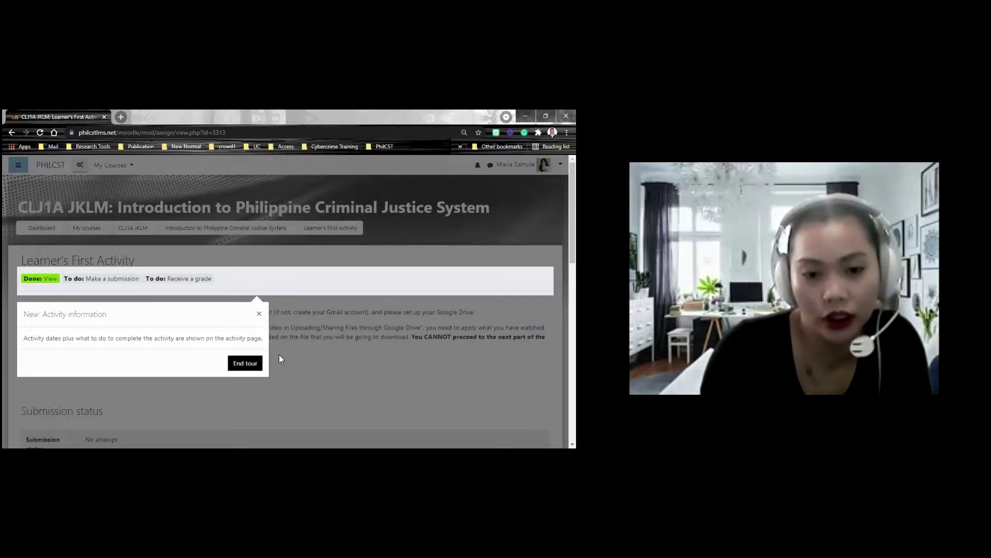
pyautogui.click(242, 364)
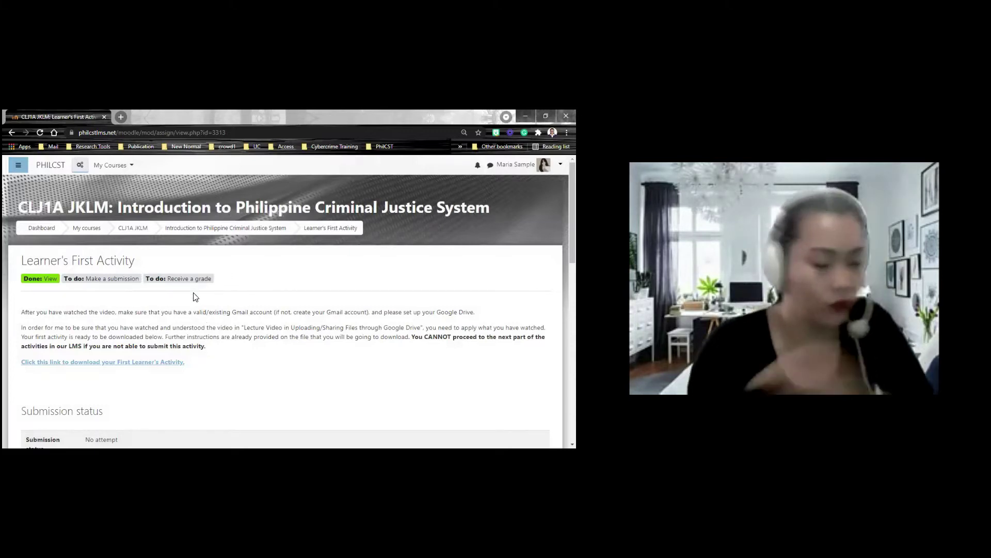
pyautogui.scroll(-1, 195, 296)
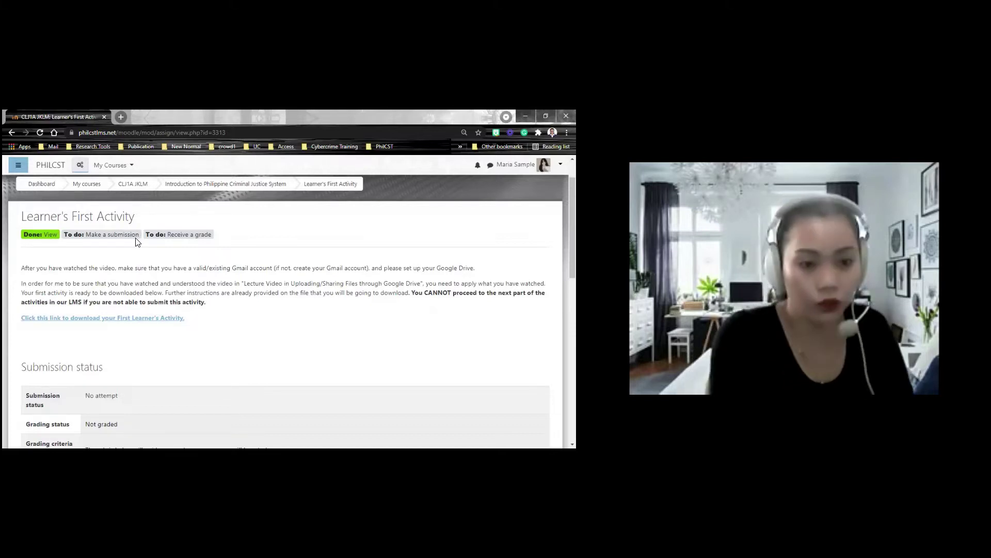
pyautogui.click(172, 323)
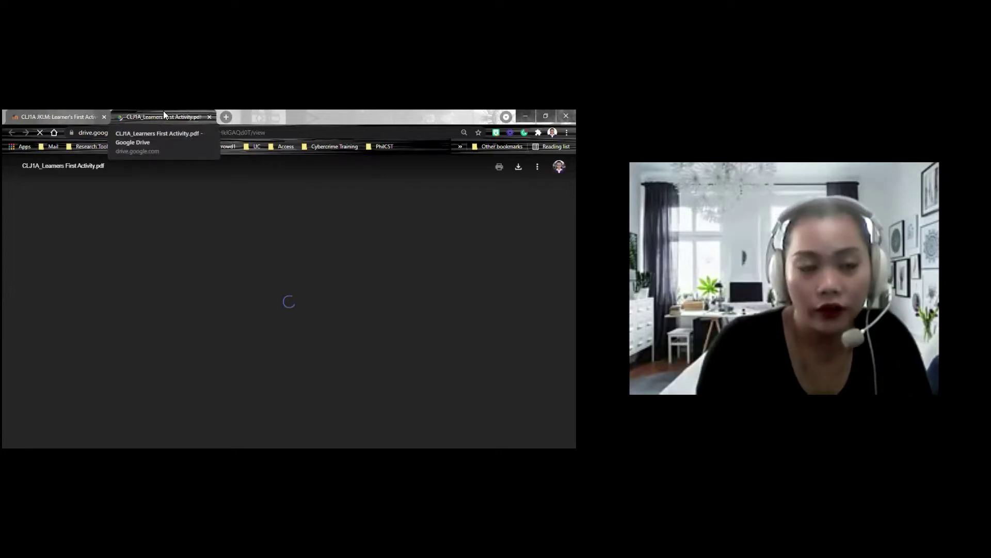
# Review the activity PDF down to the rubric, then bring up My Drive in a new tab.
pyautogui.click(42, 115)
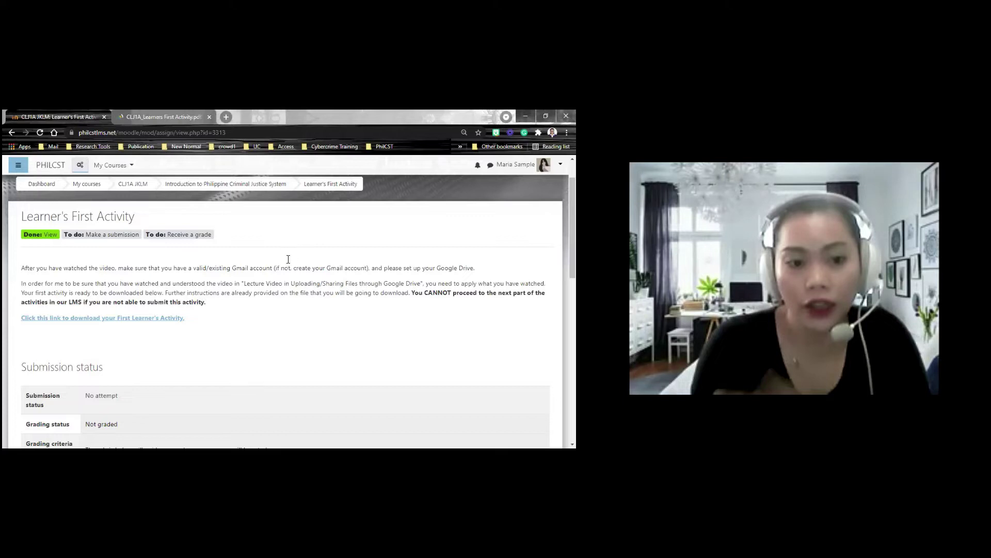
pyautogui.click(170, 118)
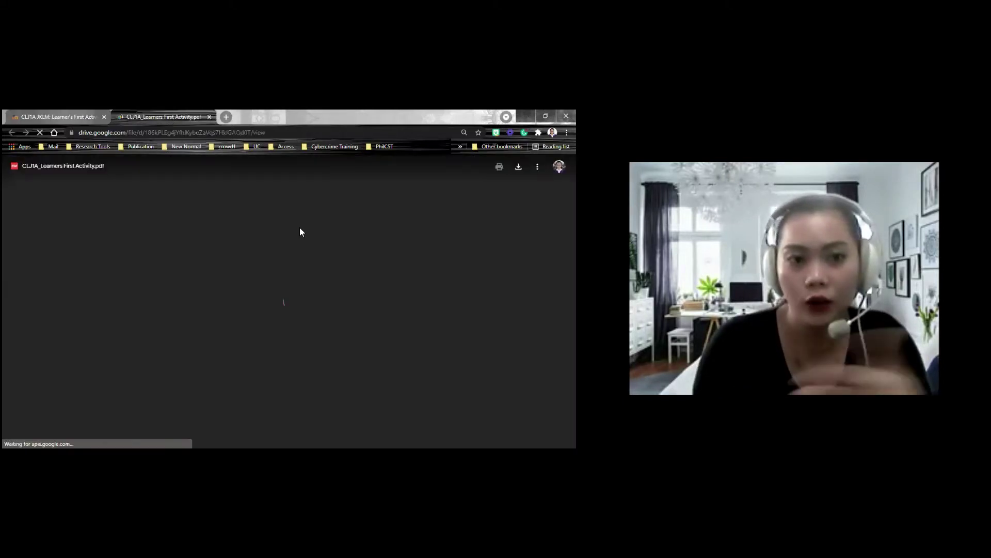
pyautogui.click(62, 113)
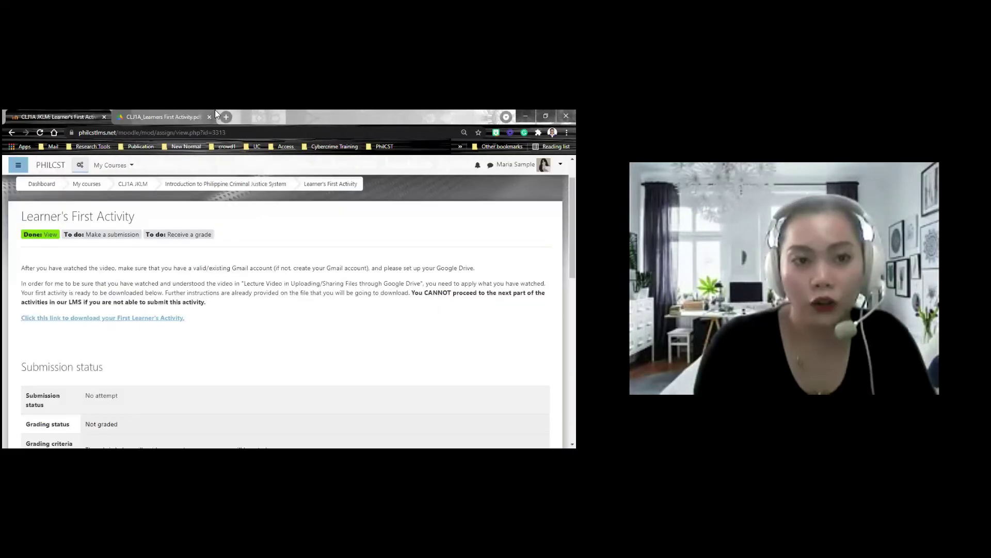
pyautogui.click(136, 110)
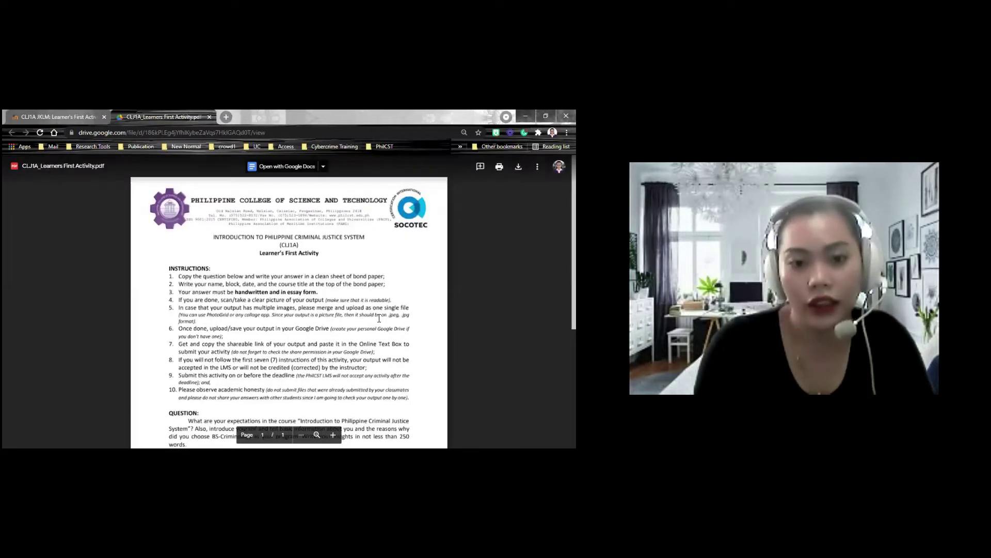
pyautogui.scroll(-4, 379, 318)
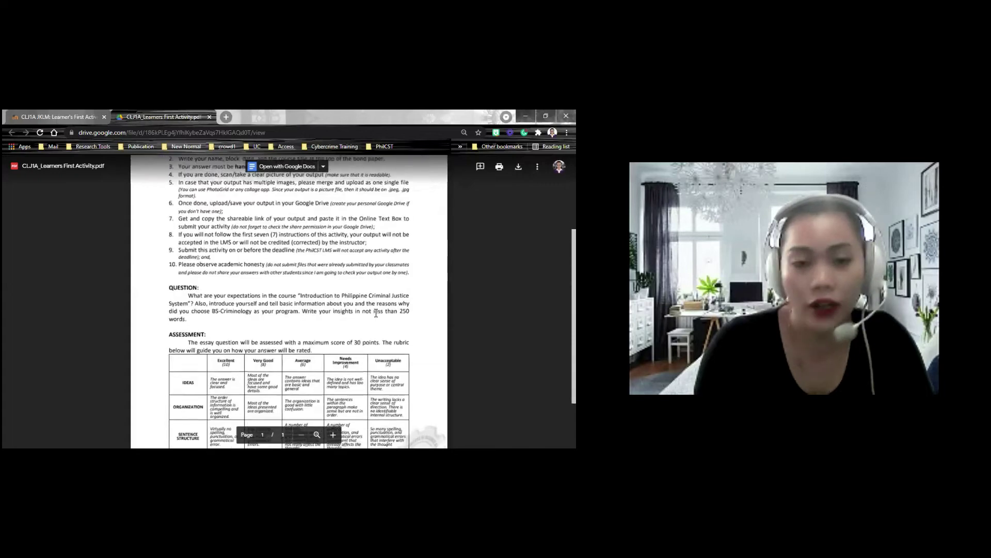
pyautogui.scroll(1, 247, 126)
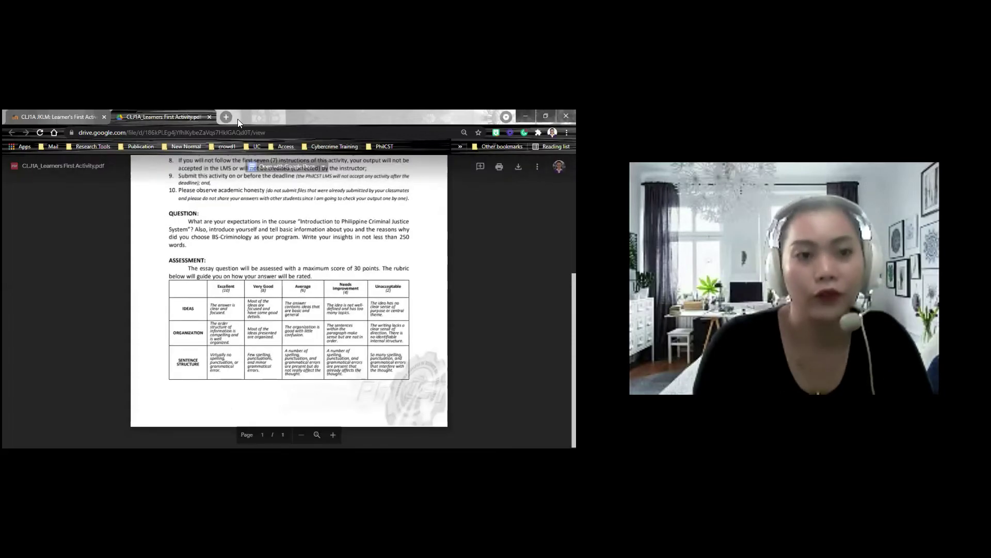
pyautogui.scroll(4, 228, 120)
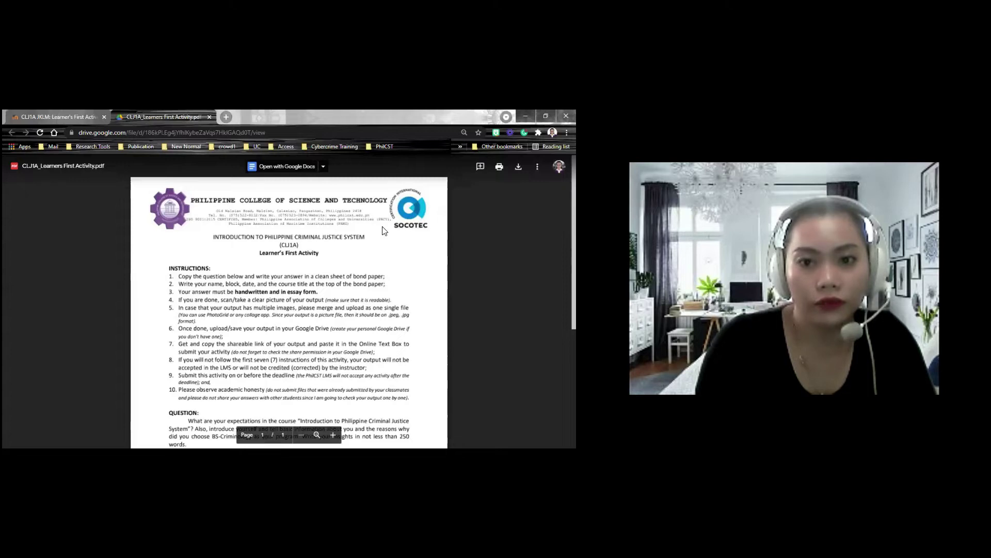
pyautogui.click(226, 117)
pyautogui.moveTo(160, 117); pyautogui.dragTo(76, 112)
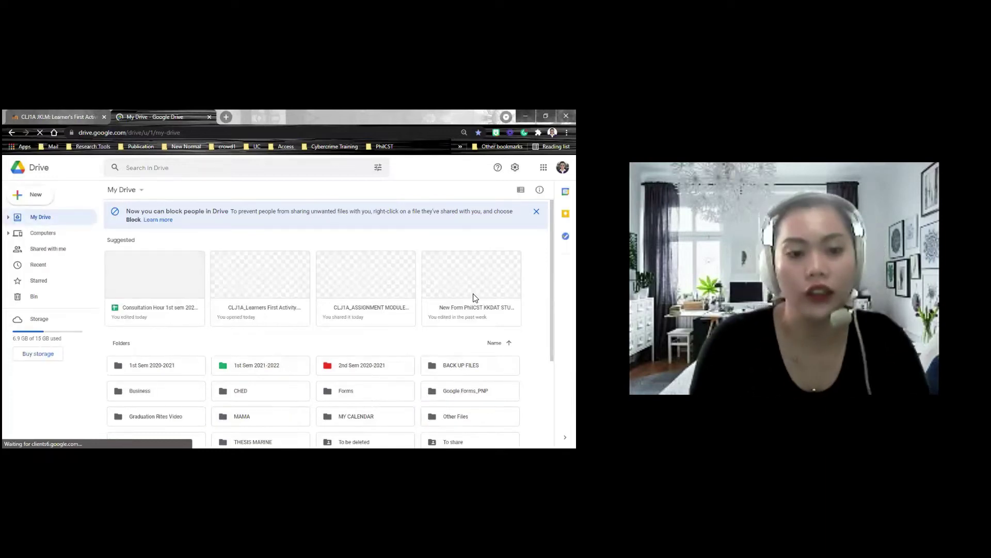
# Scroll My Drive down to Files and select the Desktop Background image file.
pyautogui.scroll(-2, 471, 294)
pyautogui.scroll(-1, 331, 310)
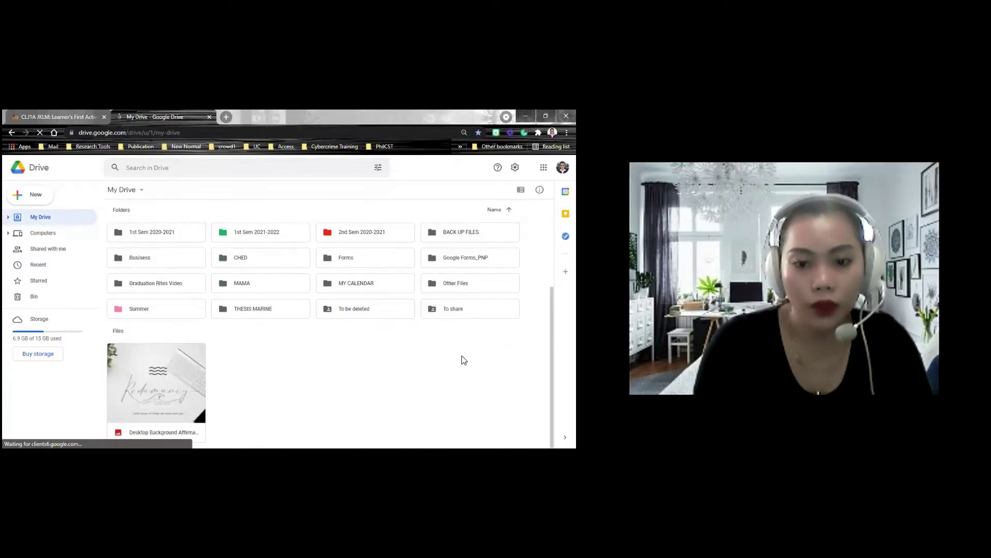
pyautogui.click(181, 365)
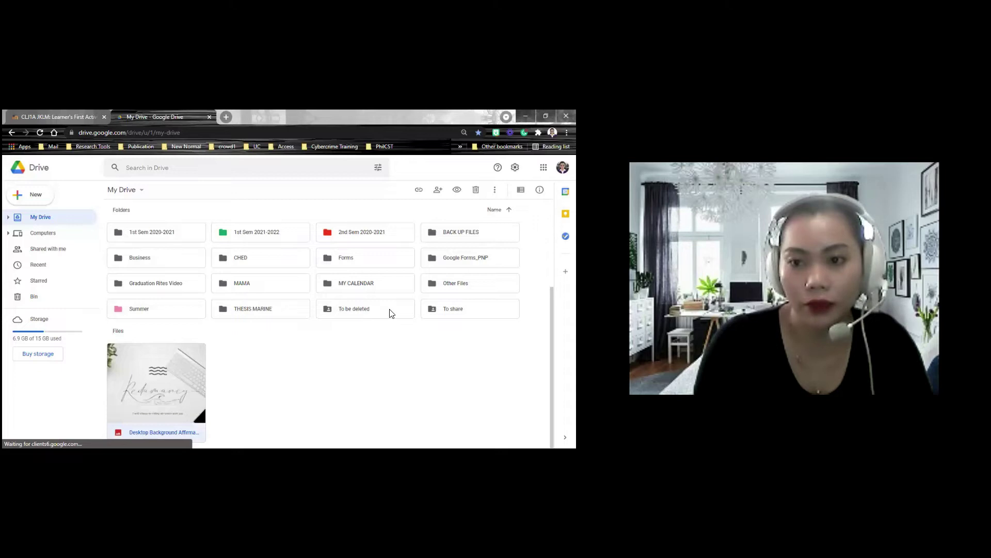
pyautogui.rightClick(146, 375)
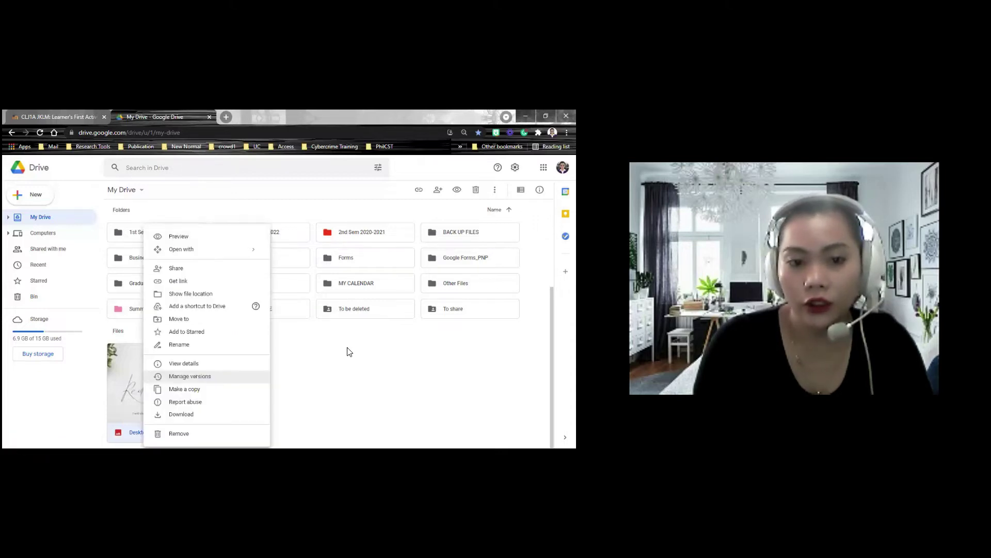
pyautogui.click(391, 370)
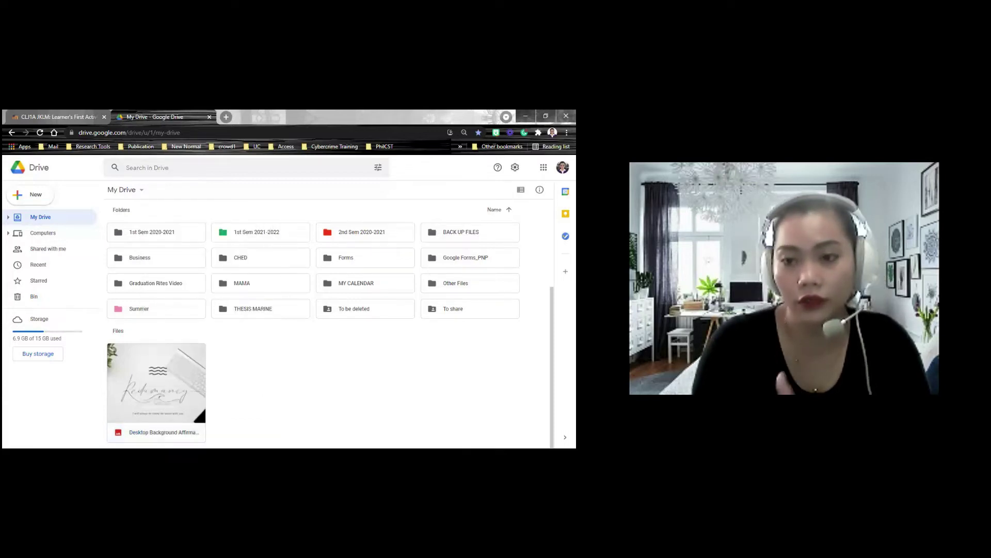
# Make the Desktop Background file viewable by anyone with the link.
pyautogui.rightClick(197, 356)
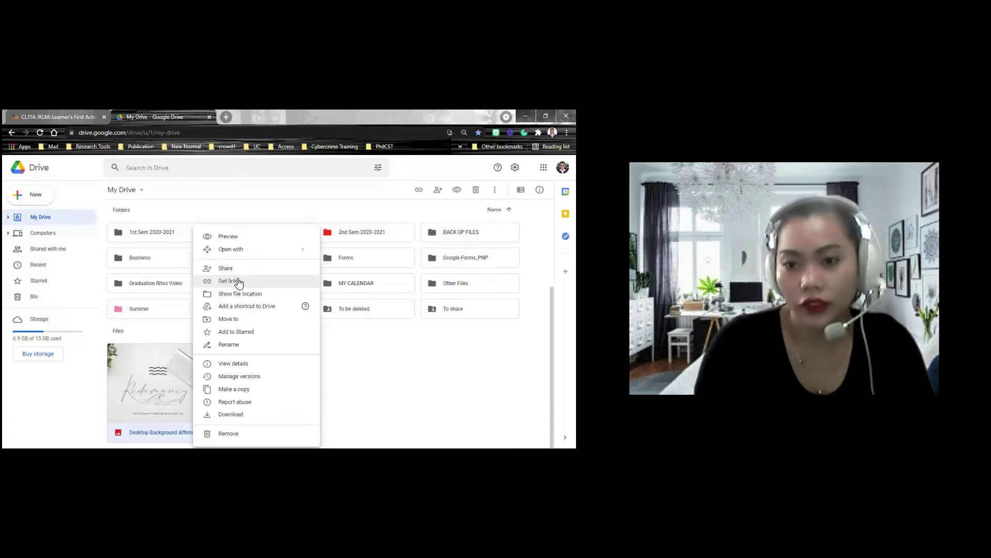
pyautogui.click(238, 282)
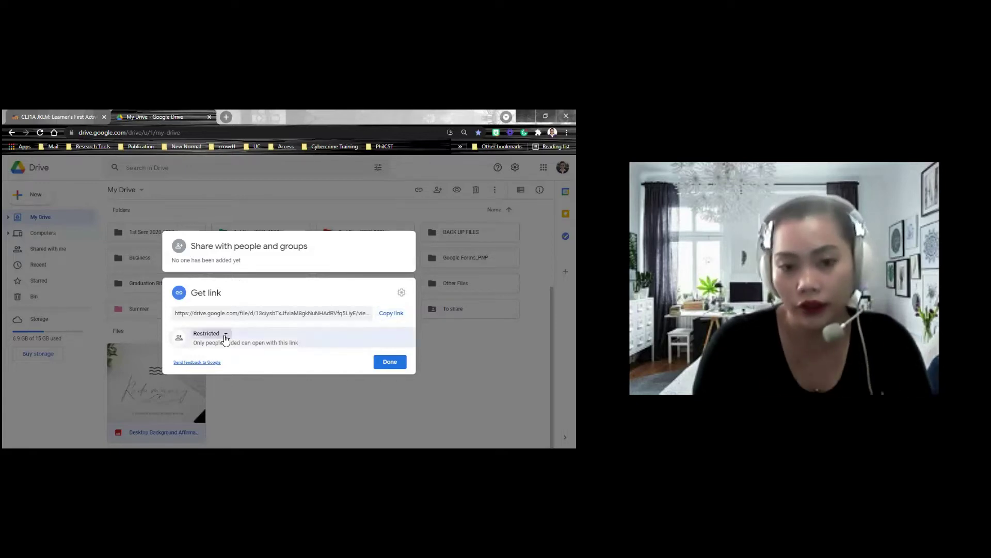
pyautogui.click(225, 334)
pyautogui.click(243, 370)
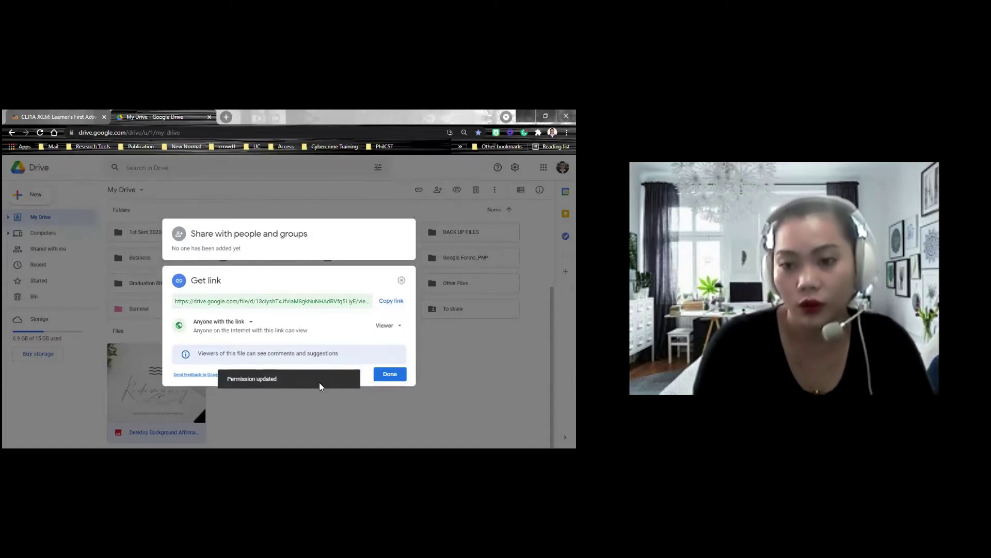
# Copy the share link, close the sharing dialog, and return to the Learner's First Activity page.
pyautogui.click(402, 302)
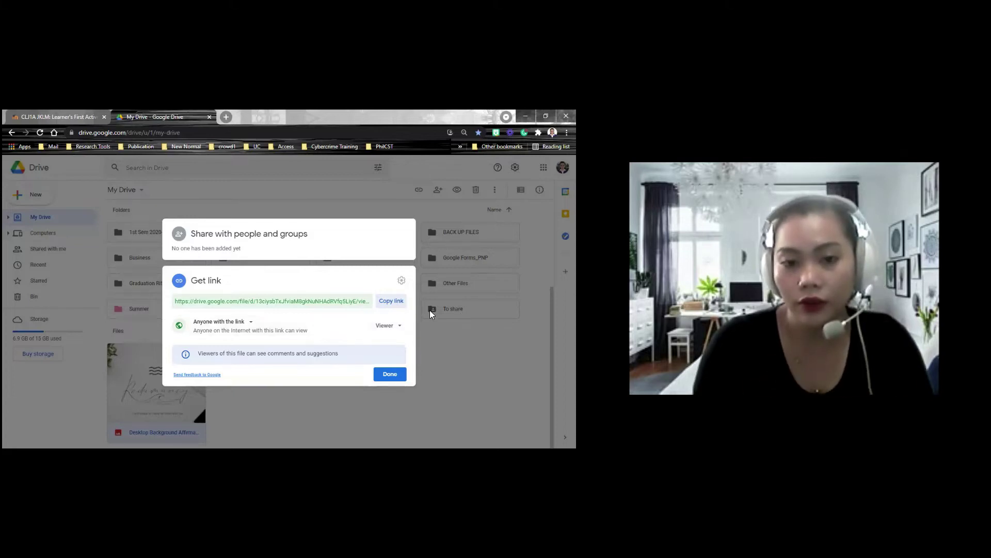
pyautogui.click(402, 305)
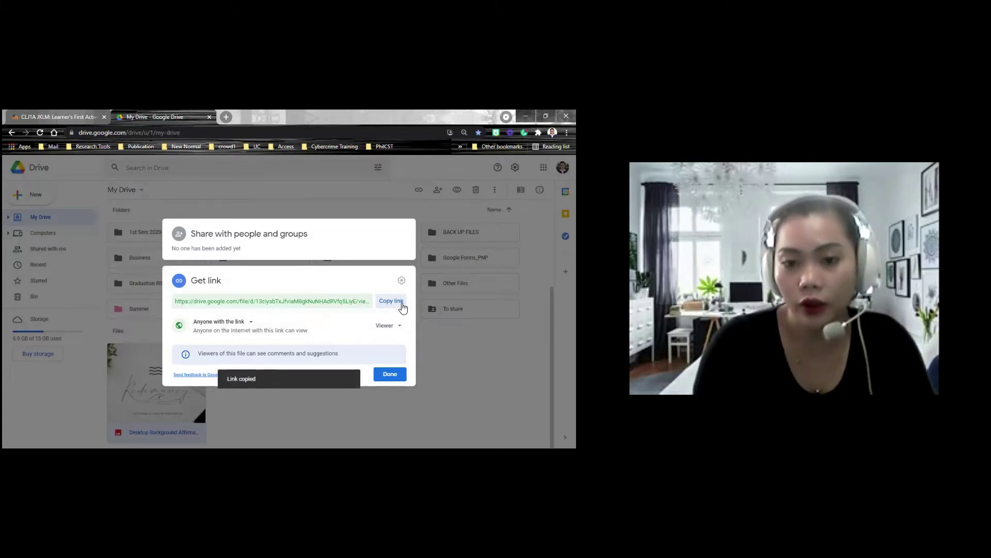
pyautogui.click(390, 375)
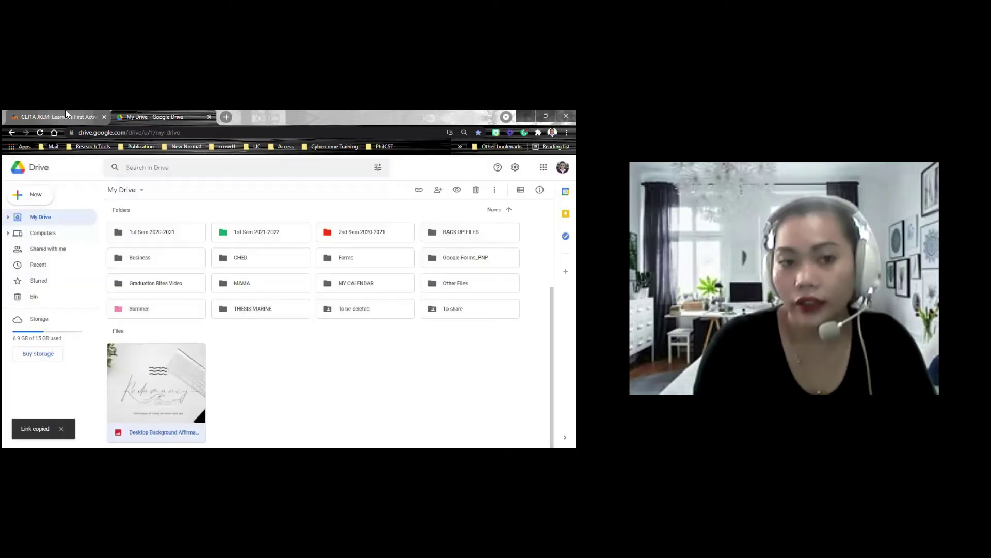
pyautogui.click(58, 112)
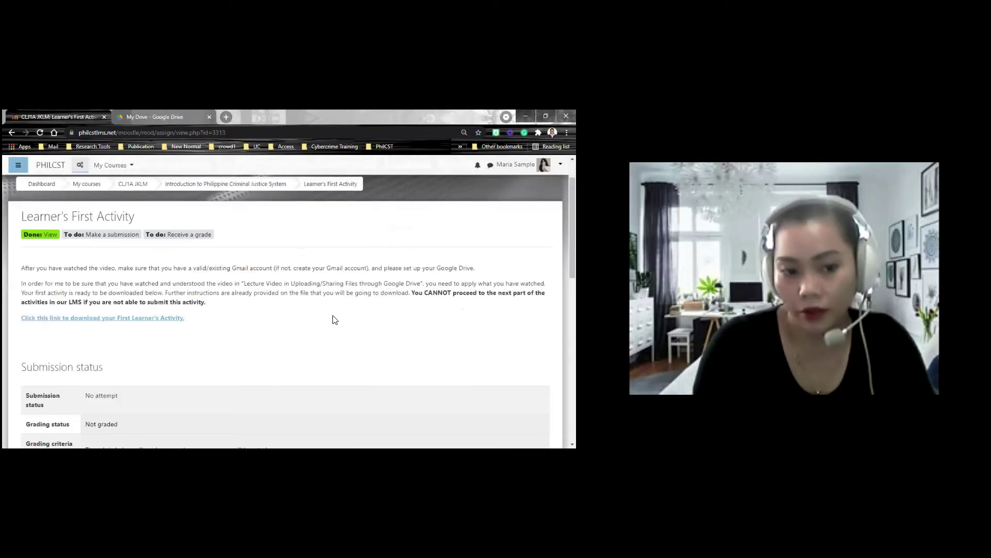
# Scroll the Learner's First Activity page through Submission status and the rubric to Punctuality.
pyautogui.scroll(-4, 332, 318)
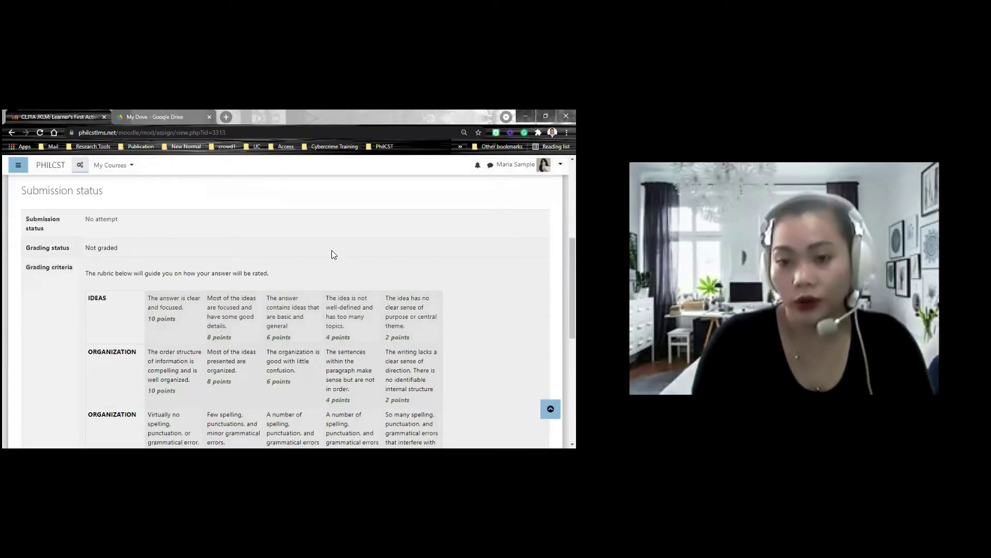
pyautogui.scroll(-2, 319, 302)
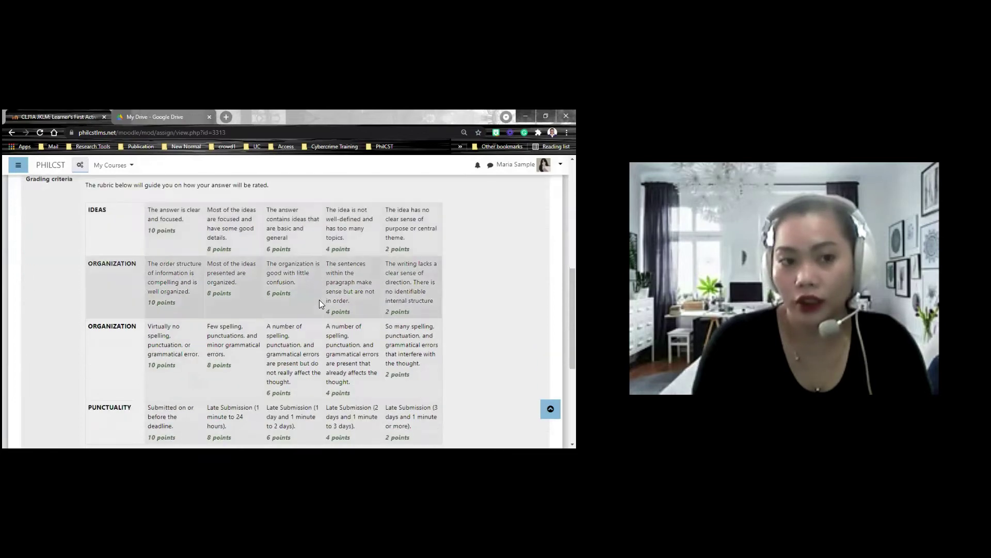
pyautogui.scroll(2, 319, 302)
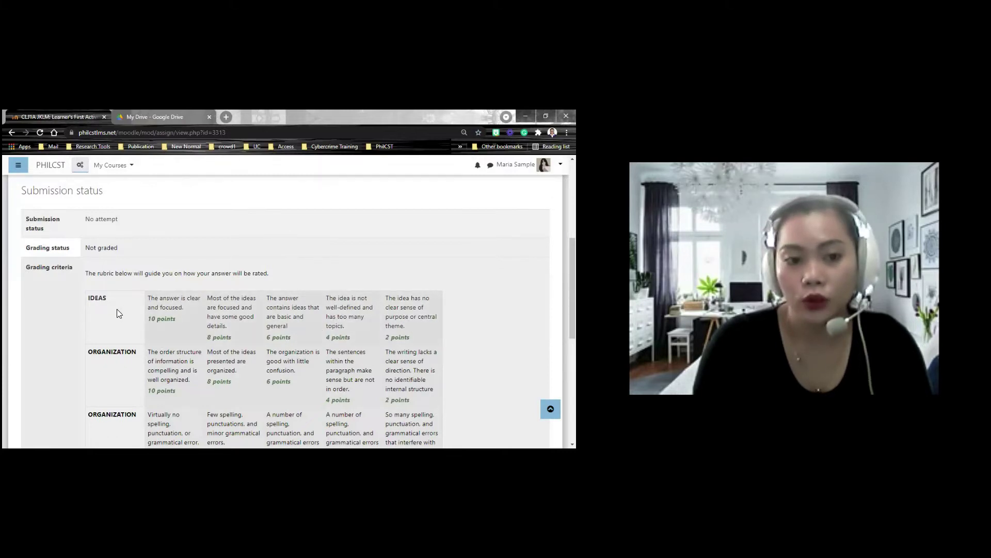
pyautogui.scroll(-1, 141, 288)
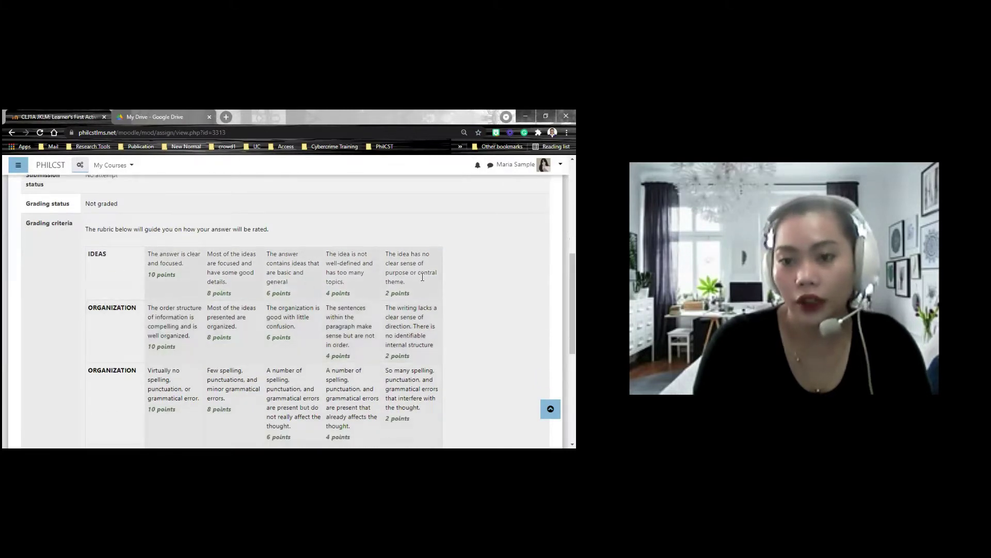
pyautogui.scroll(-1, 358, 278)
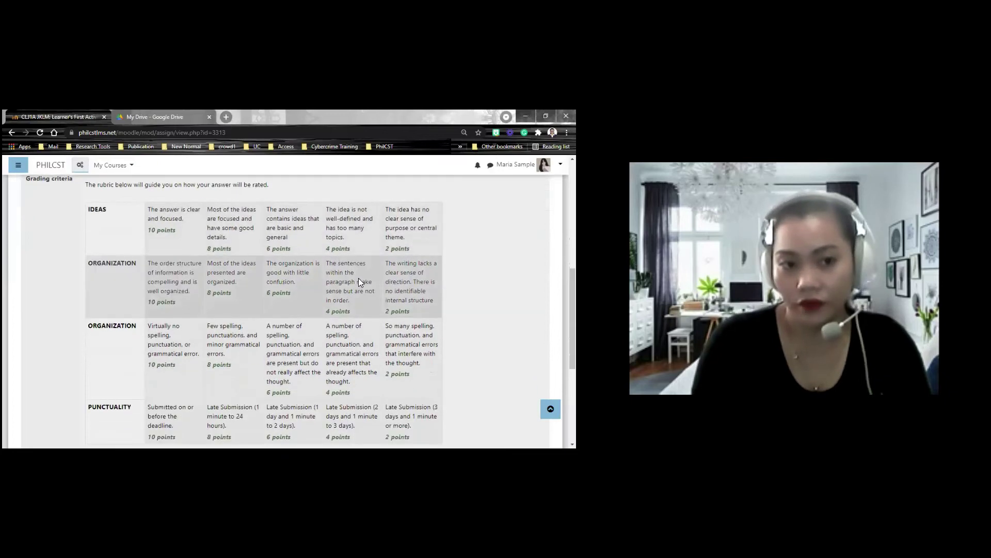
pyautogui.scroll(-3, 358, 277)
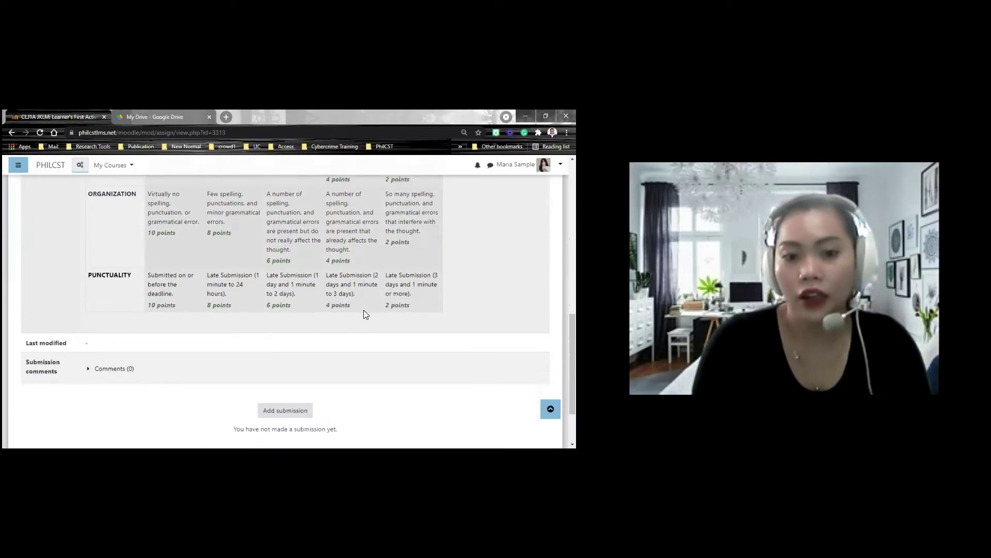
pyautogui.scroll(-2, 377, 343)
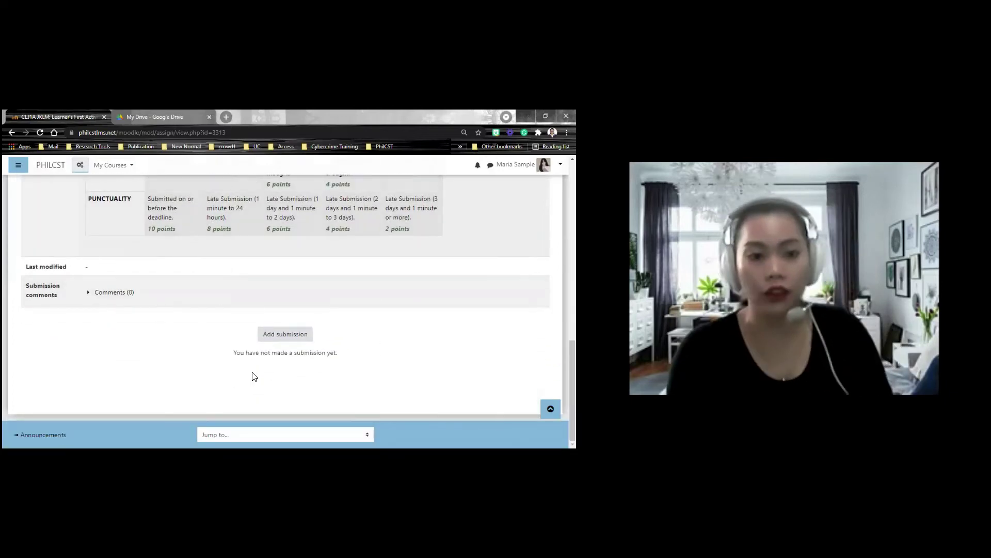
# Add a submission with the Google Drive share link pasted as Online text, and save it.
pyautogui.click(294, 340)
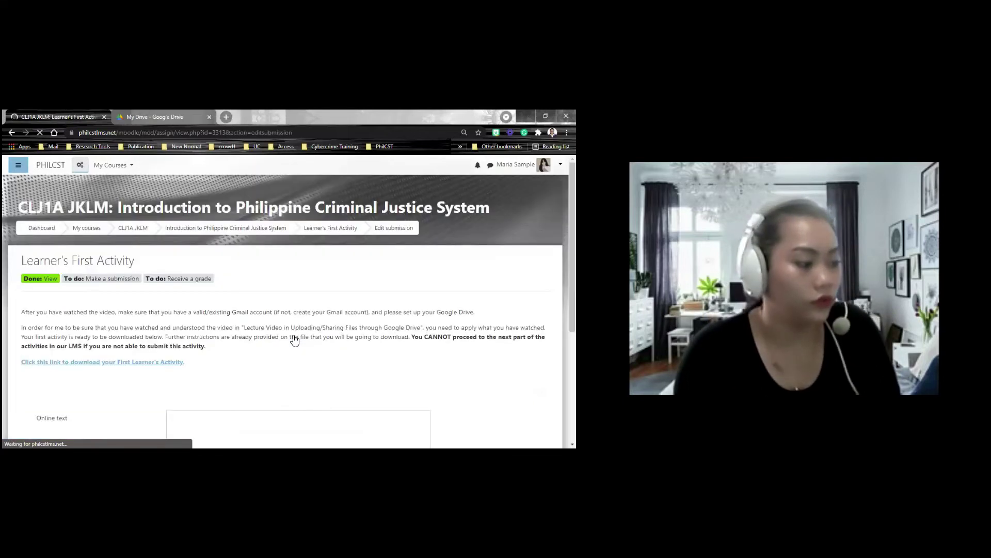
pyautogui.scroll(-2, 294, 338)
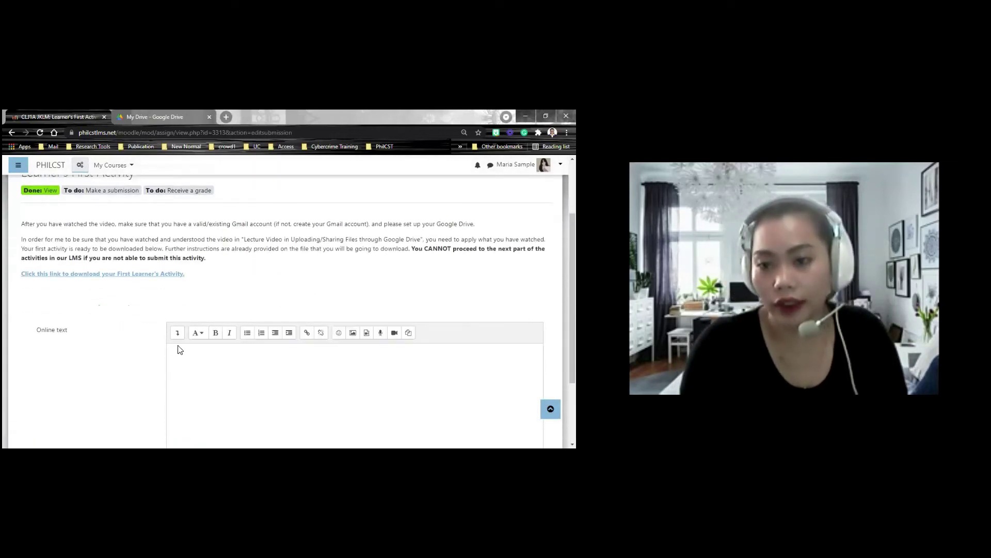
pyautogui.scroll(-2, 232, 350)
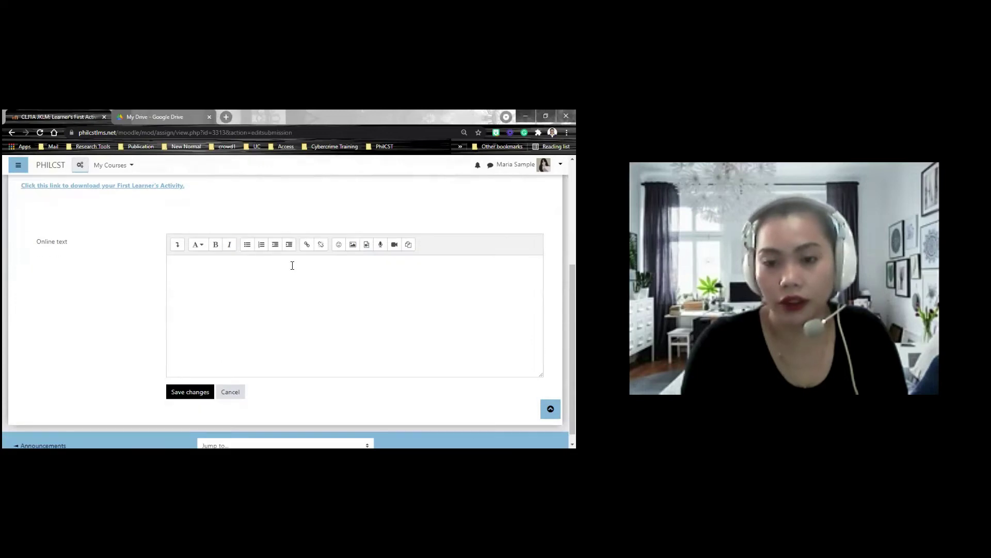
pyautogui.click(238, 239)
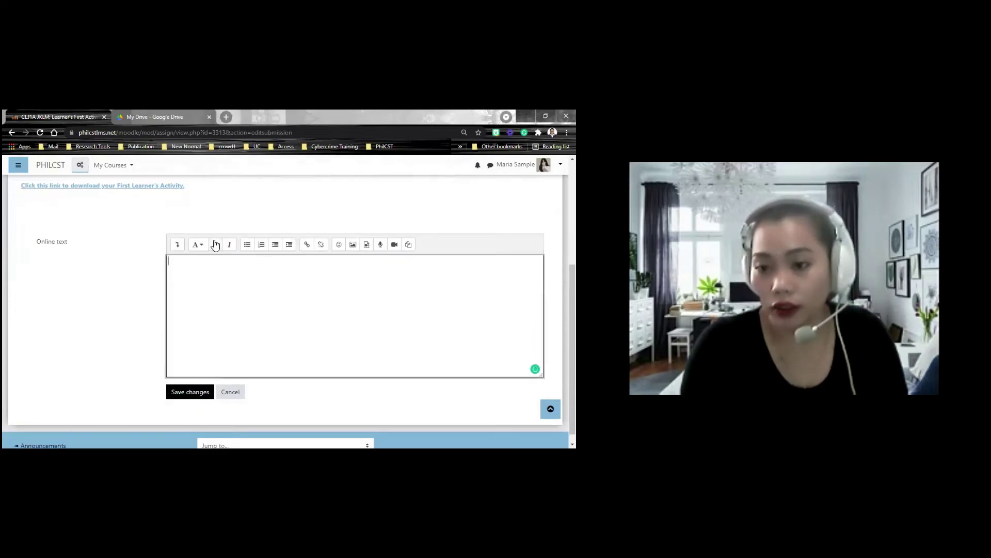
pyautogui.rightClick(212, 277)
pyautogui.click(248, 346)
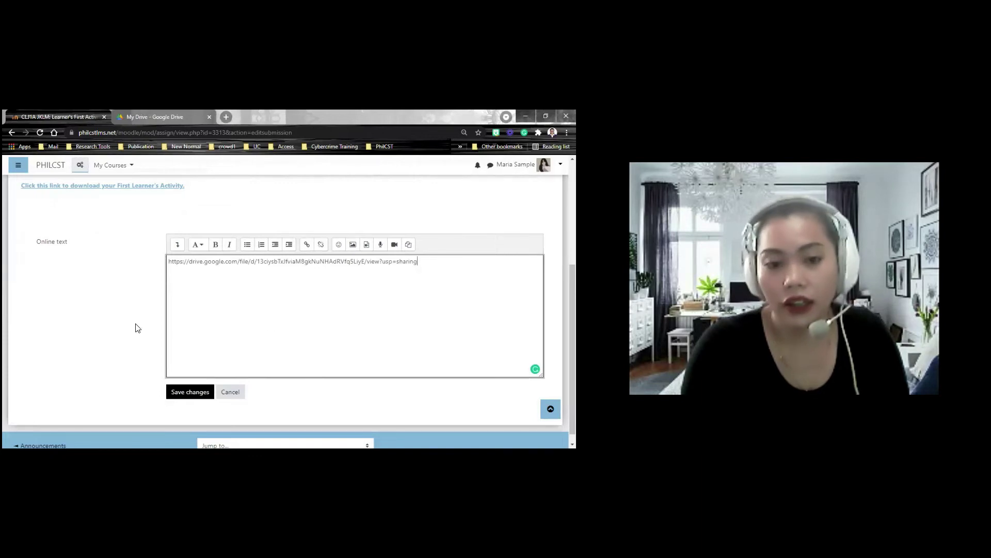
pyautogui.scroll(-1, 138, 328)
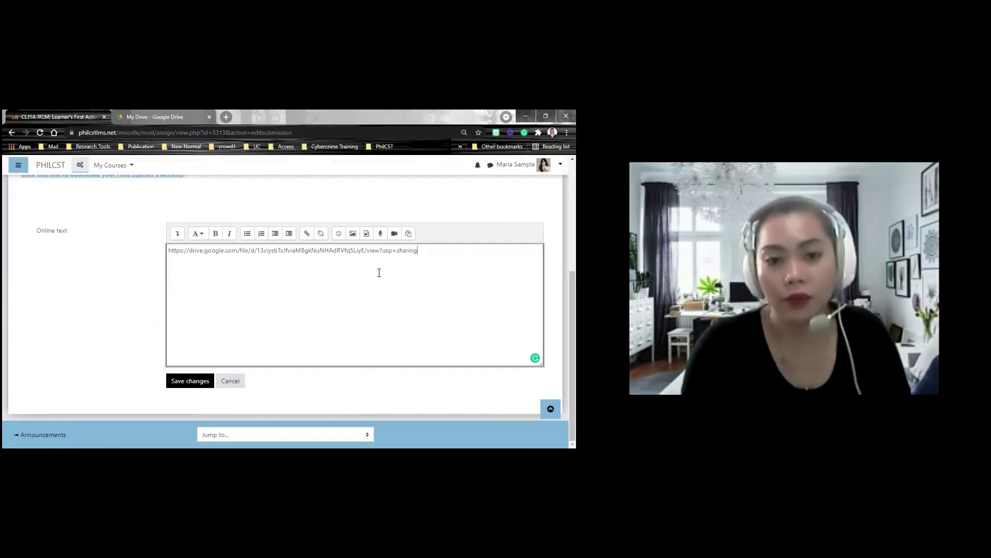
pyautogui.click(201, 382)
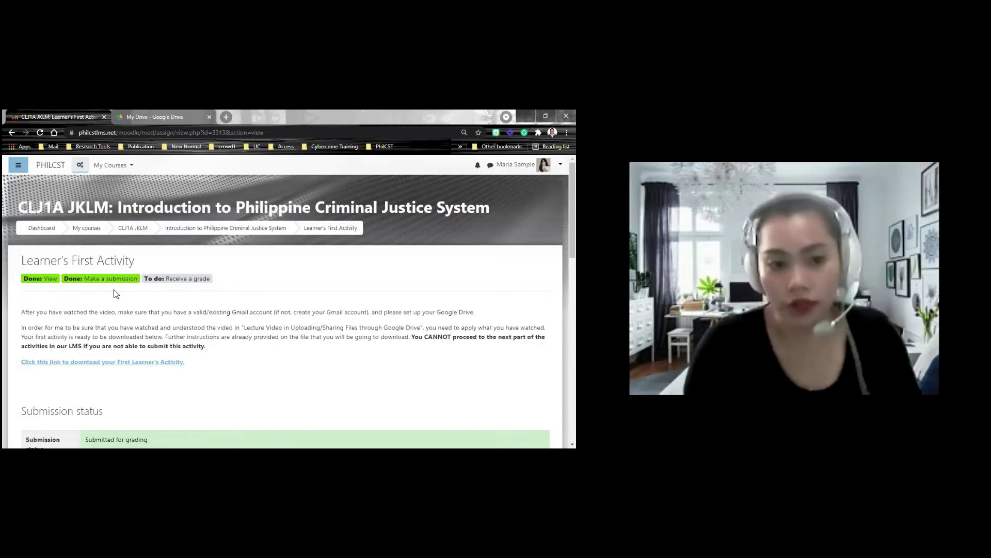
# Scroll the assignment page to check it shows Submitted for grading, Not graded, and the rubric.
pyautogui.scroll(-5, 177, 309)
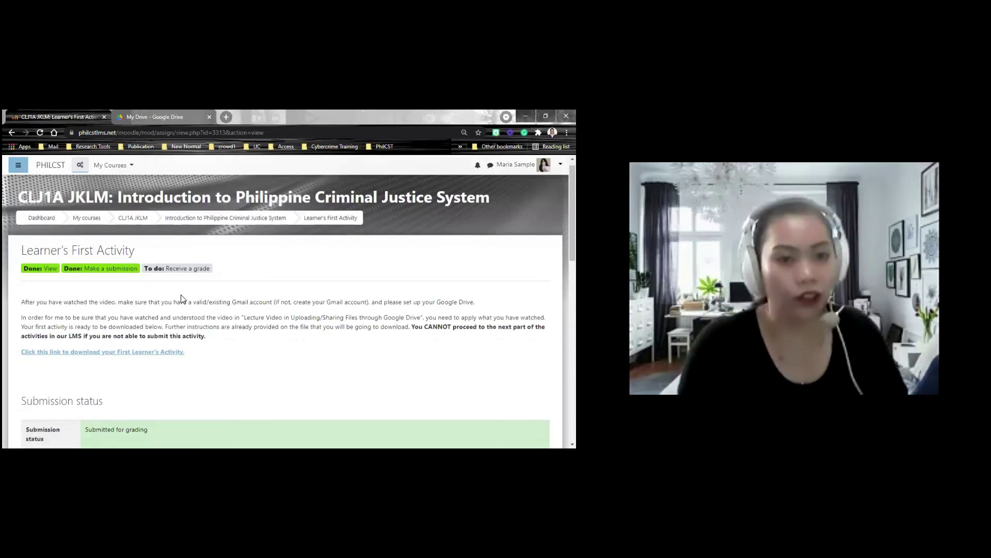
pyautogui.scroll(-4, 240, 292)
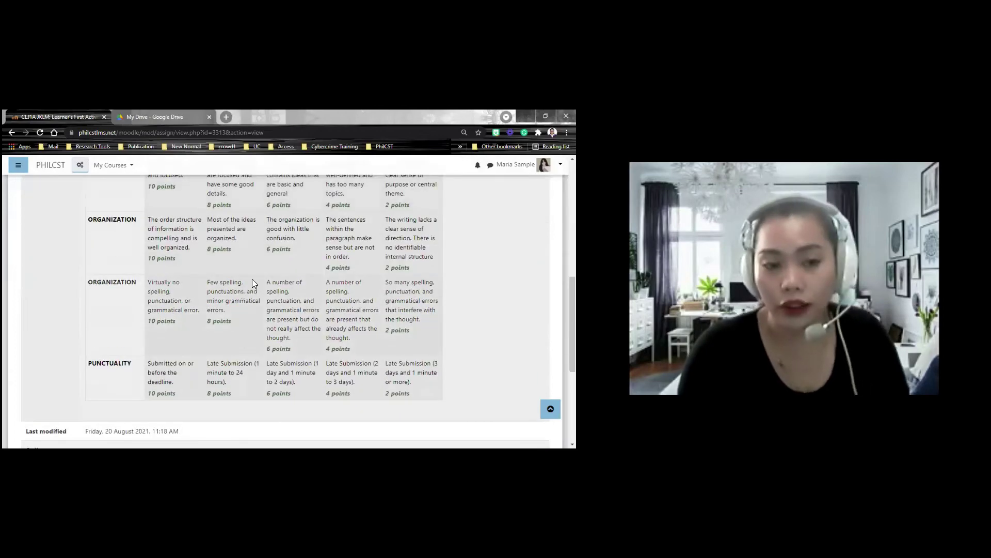
pyautogui.scroll(6, 258, 301)
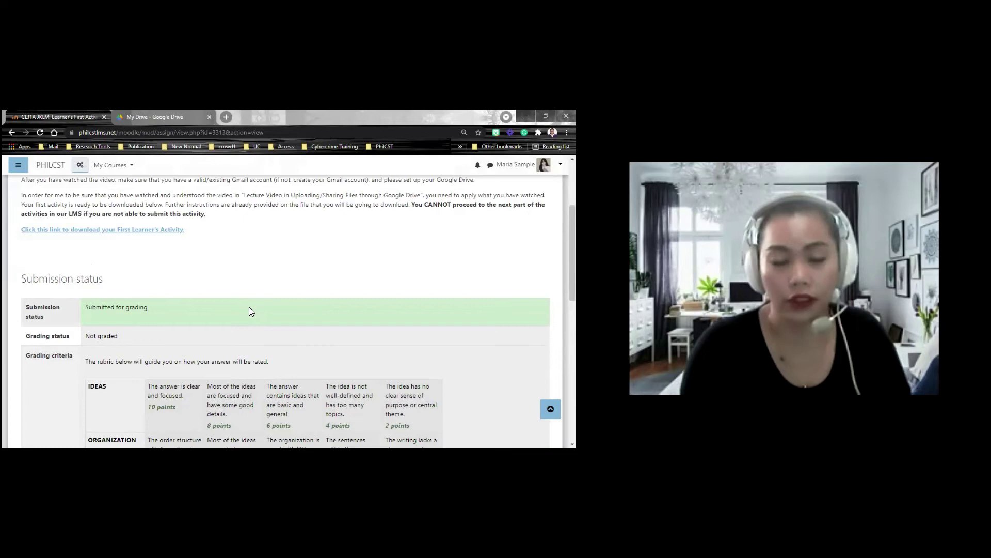
pyautogui.scroll(1, 249, 308)
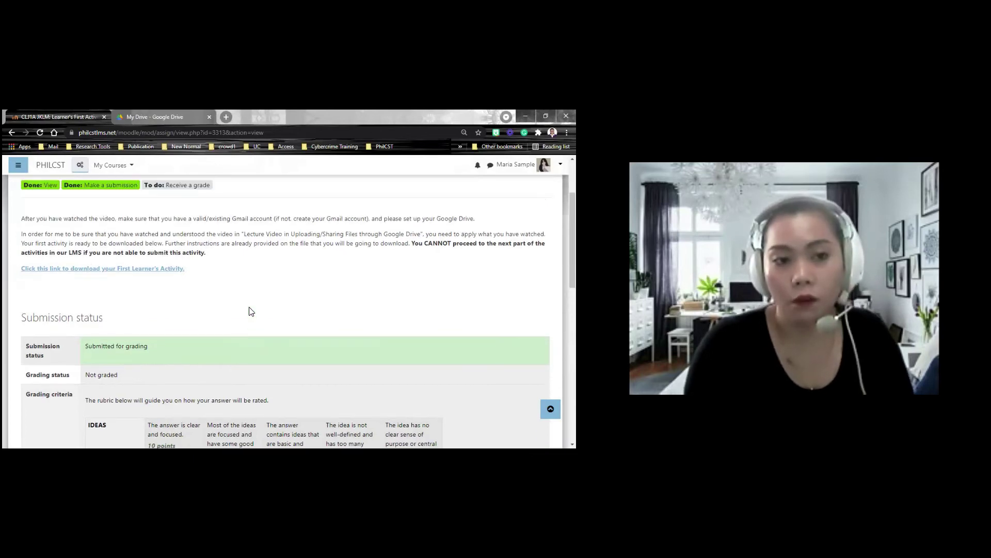
pyautogui.scroll(1, 248, 311)
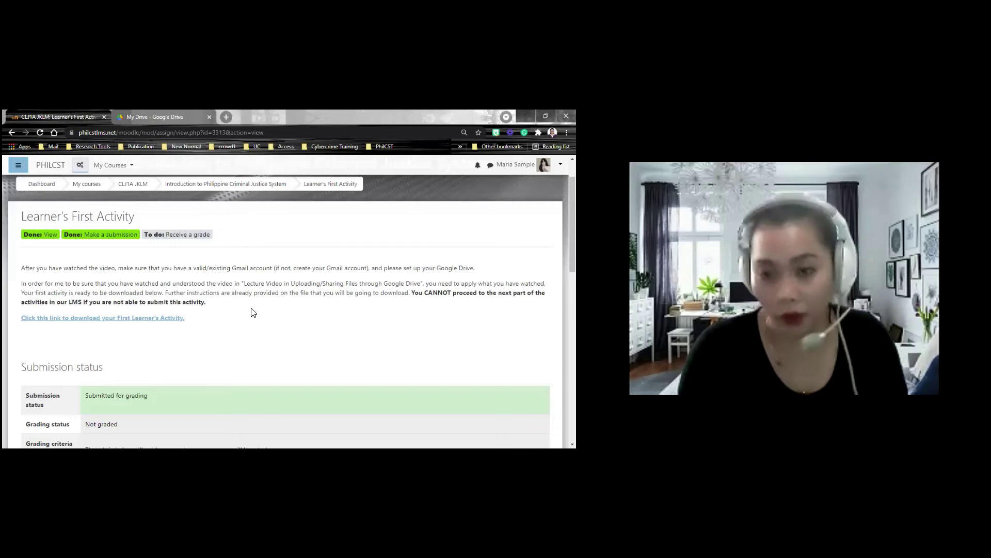
pyautogui.scroll(-2, 251, 312)
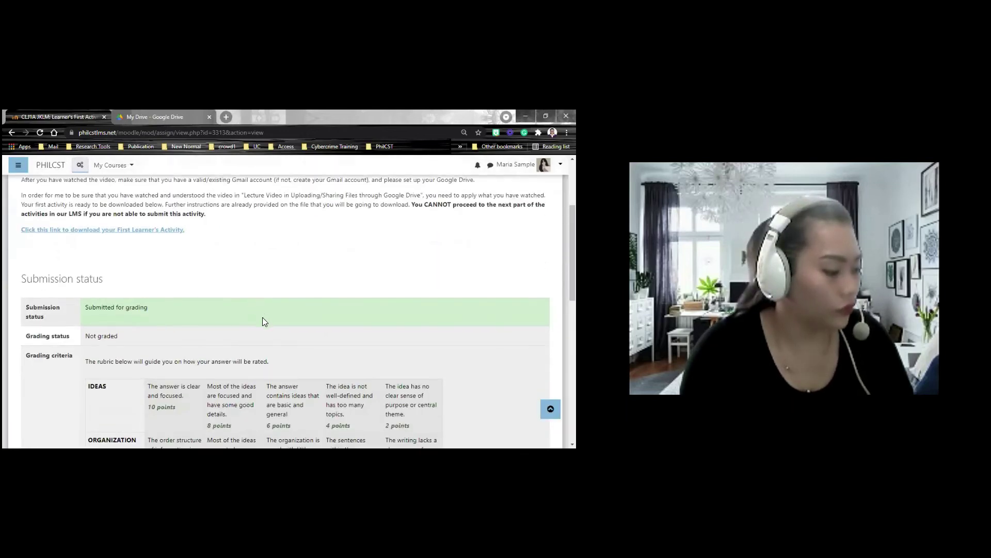
# Reload the Learner's First Activity page to check whether a grade has arrived.
pyautogui.scroll(-3, 326, 287)
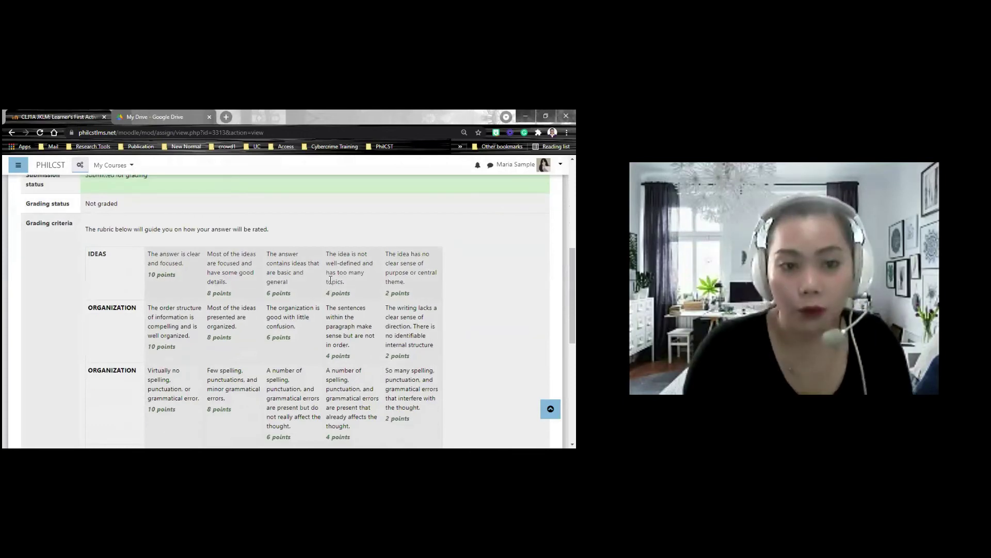
pyautogui.scroll(5, 326, 285)
pyautogui.scroll(1, 330, 283)
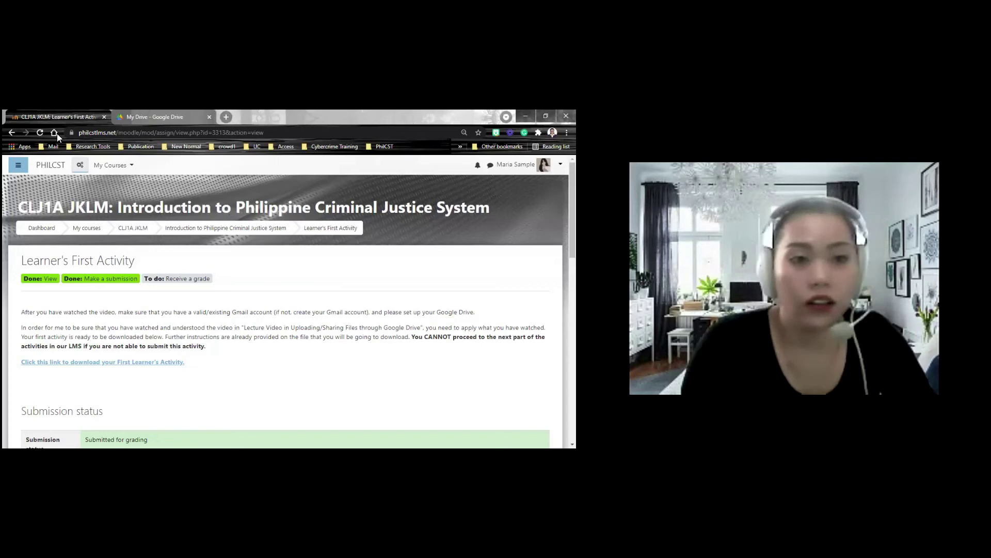
pyautogui.click(38, 133)
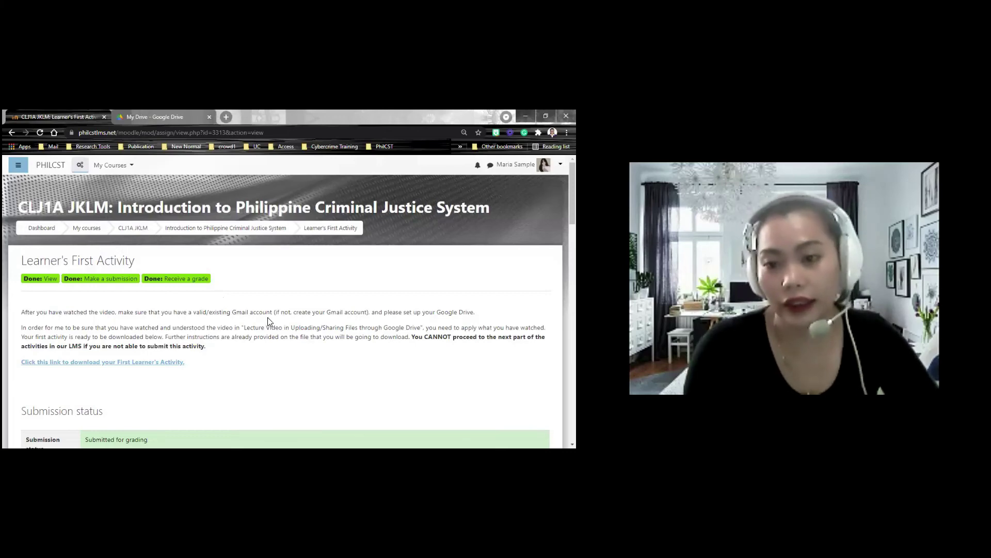
# Review the Graded status, 36.00 / 40.00 rubric score and 'Good job!' feedback comment.
pyautogui.scroll(-2, 270, 321)
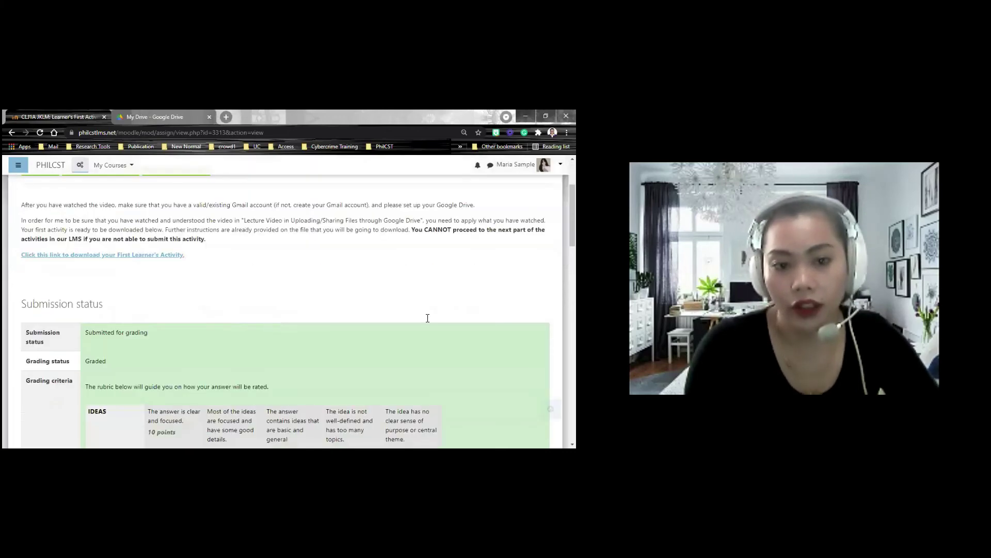
pyautogui.scroll(-1, 437, 315)
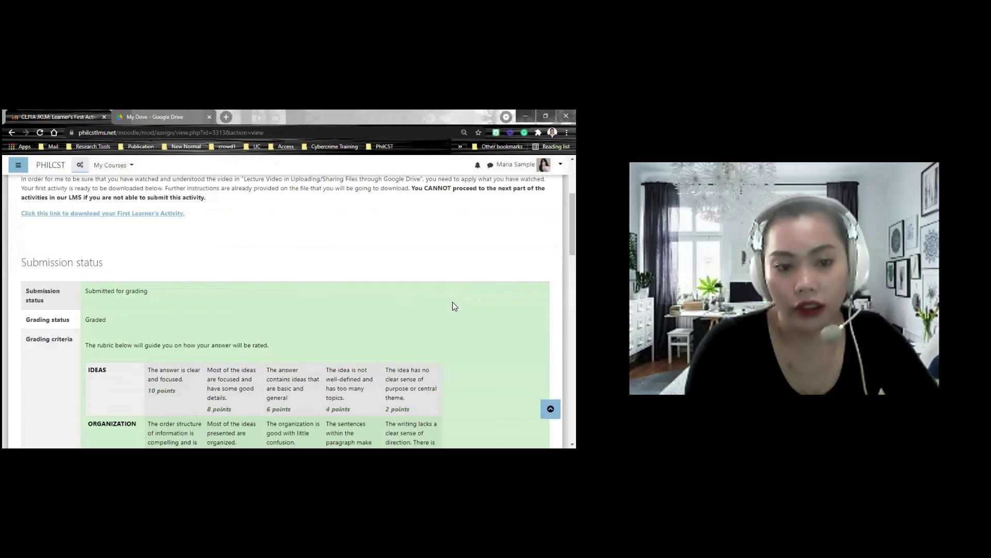
pyautogui.scroll(-1, 212, 304)
pyautogui.scroll(-1, 181, 362)
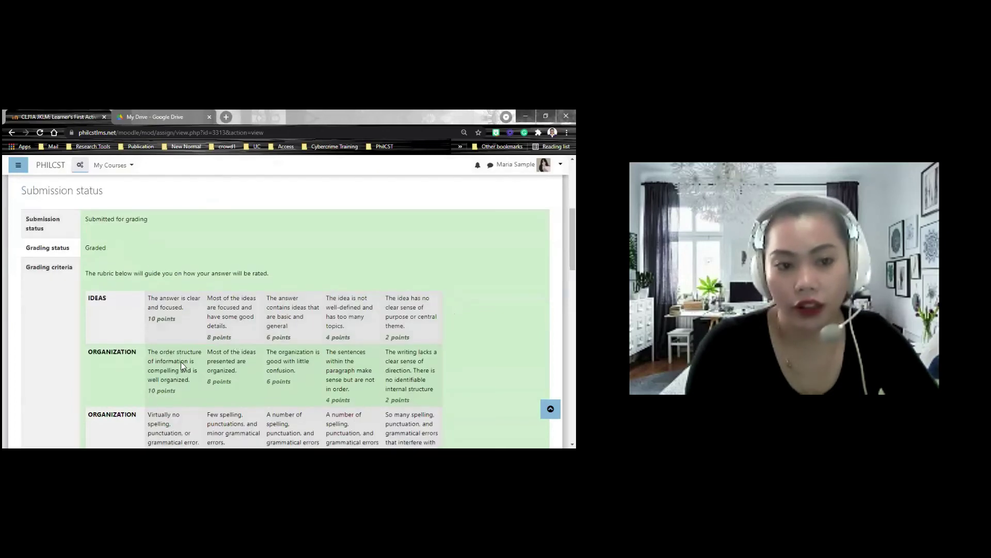
pyautogui.scroll(-2, 219, 342)
pyautogui.scroll(-1, 350, 332)
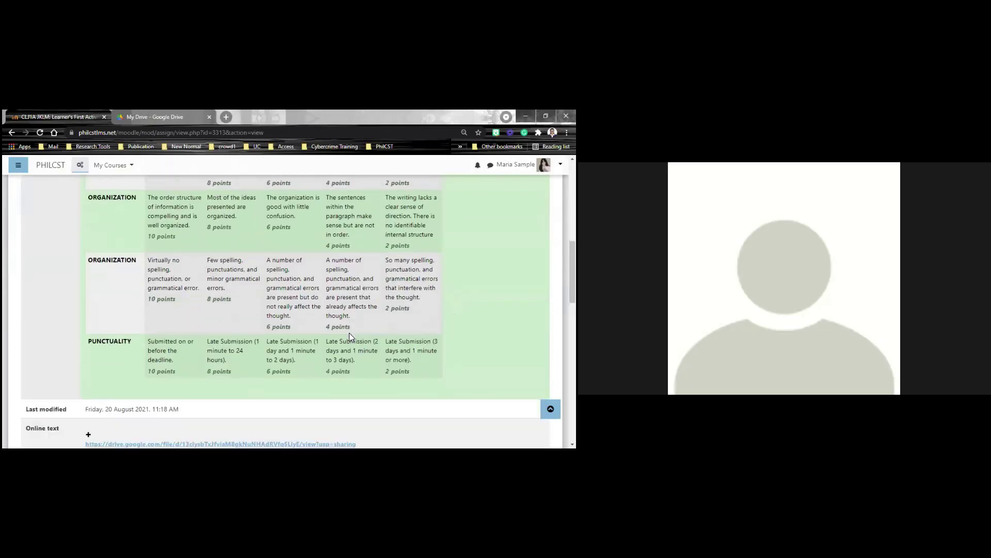
pyautogui.scroll(-2, 354, 326)
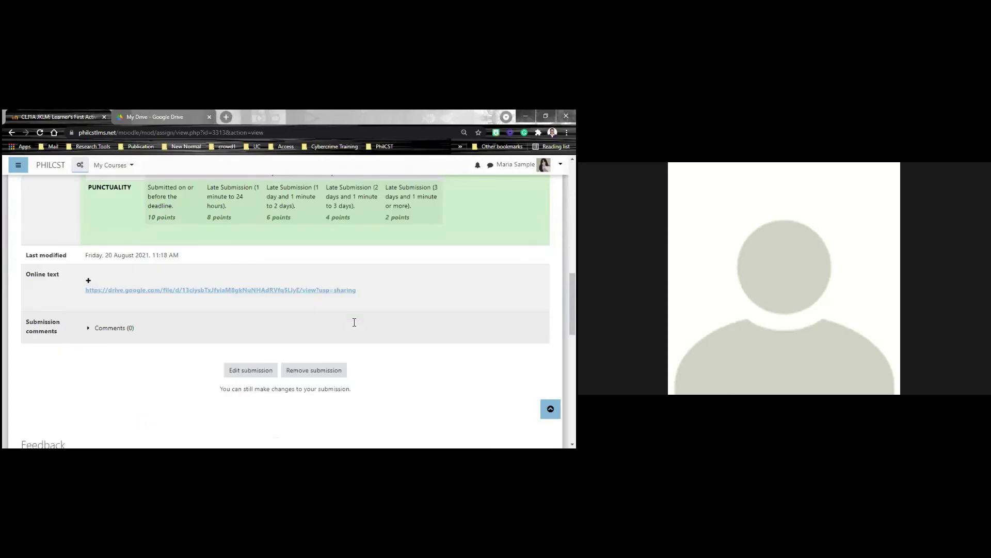
pyautogui.scroll(-2, 207, 274)
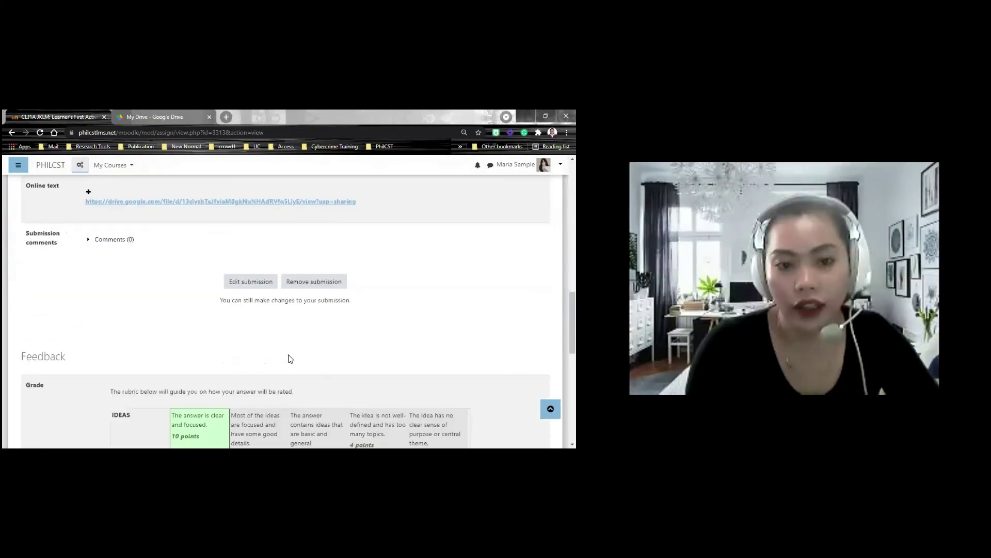
pyautogui.scroll(-2, 288, 359)
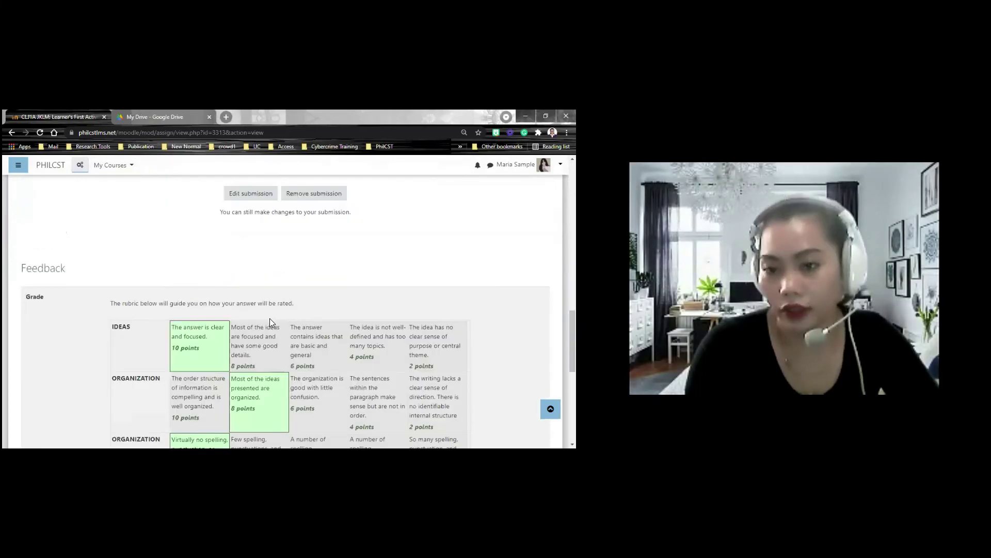
pyautogui.scroll(-6, 164, 316)
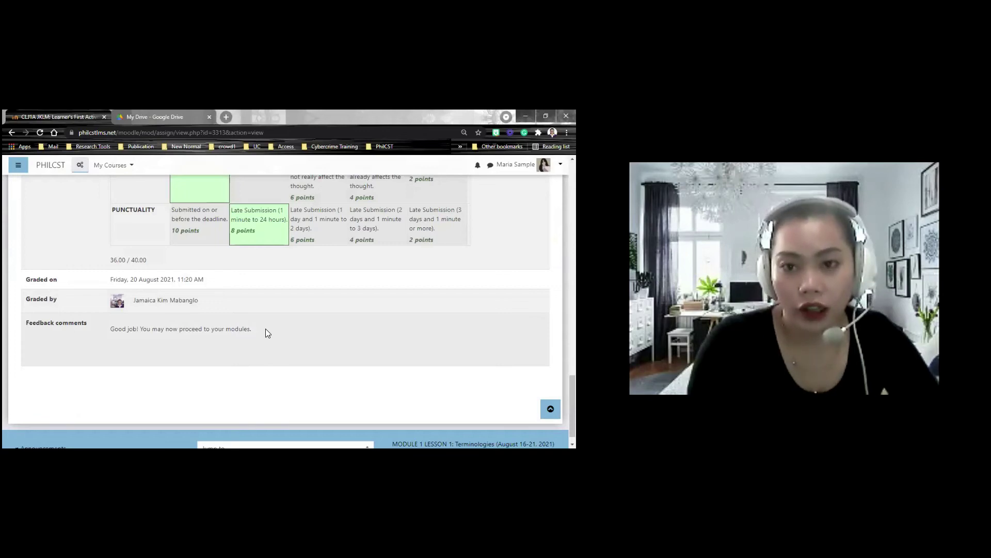
pyautogui.scroll(8, 265, 332)
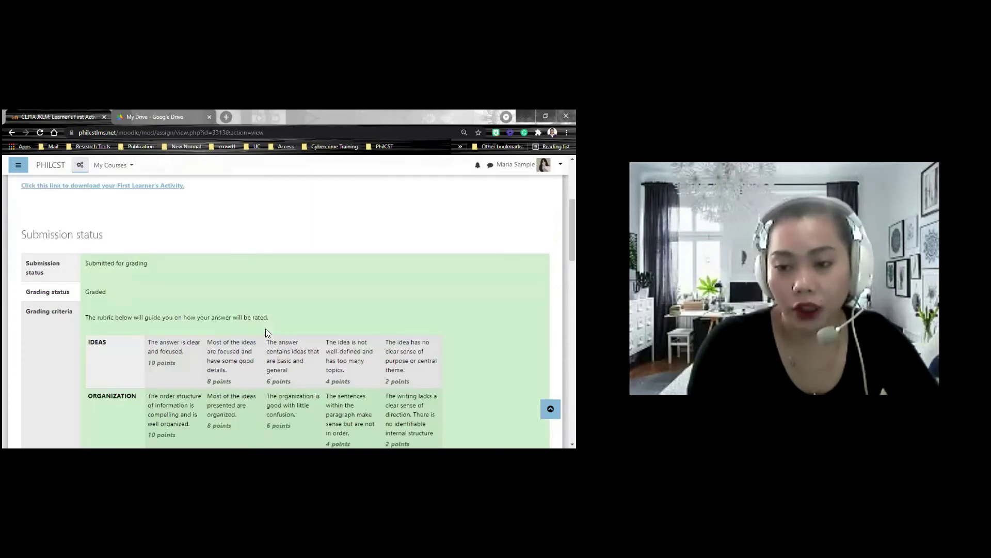
pyautogui.scroll(-7, 267, 333)
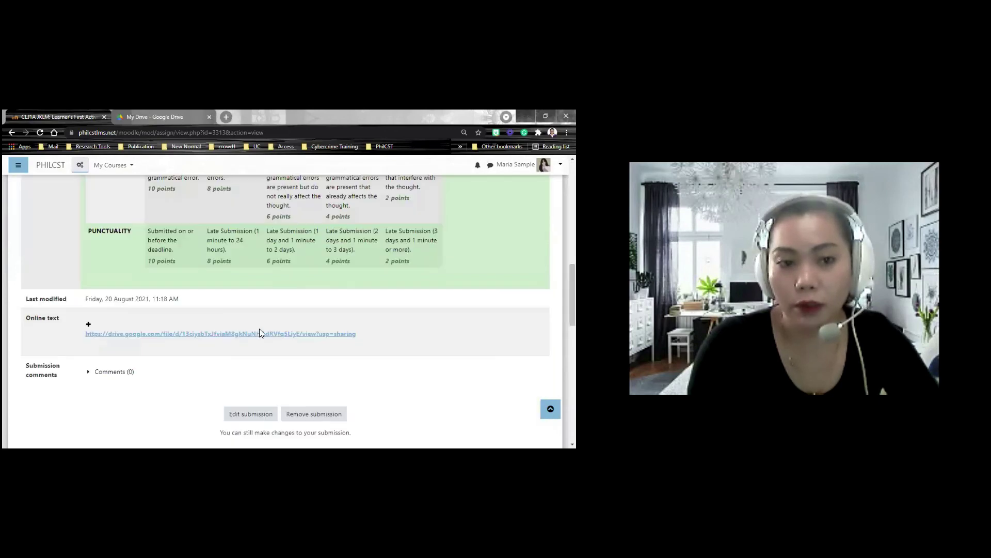
pyautogui.scroll(-5, 260, 330)
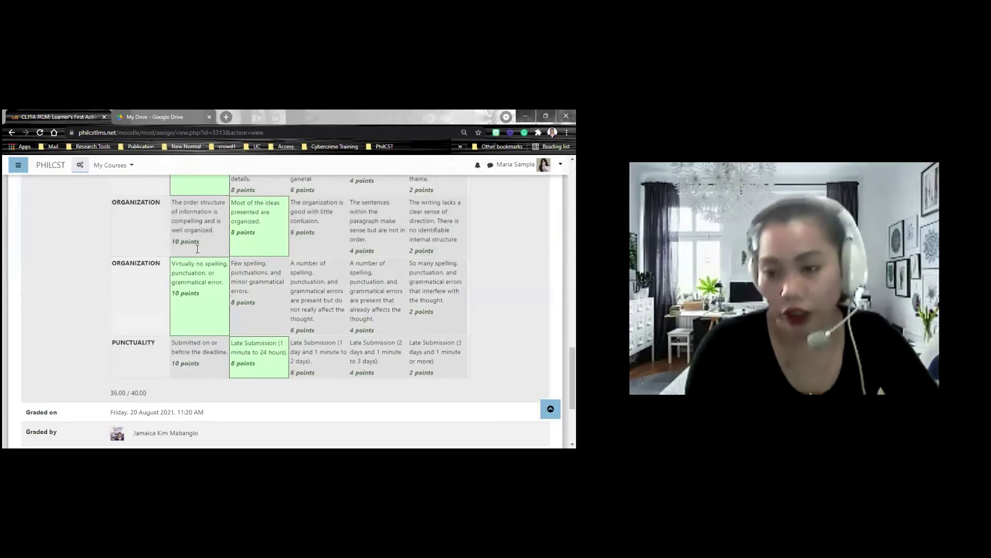
pyautogui.scroll(2, 202, 278)
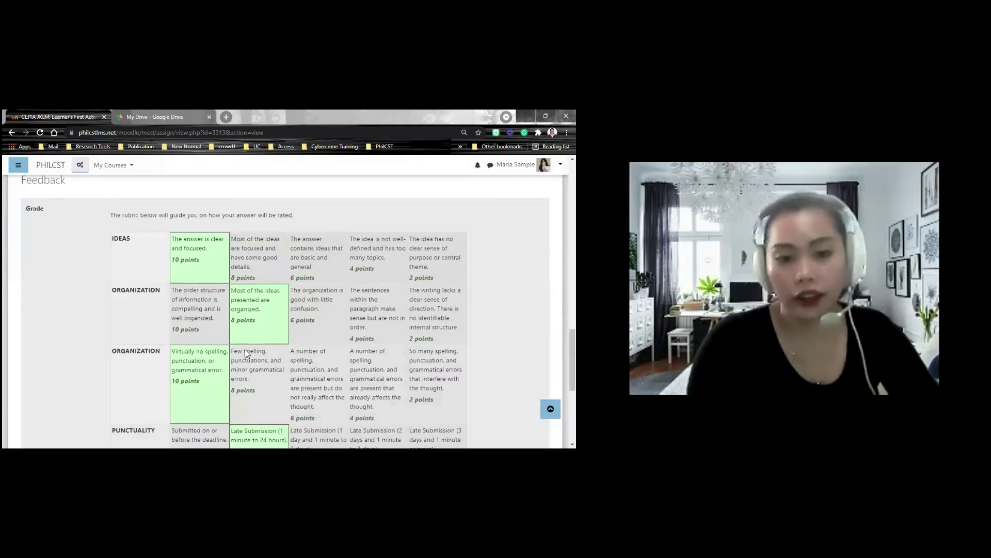
pyautogui.scroll(-5, 268, 315)
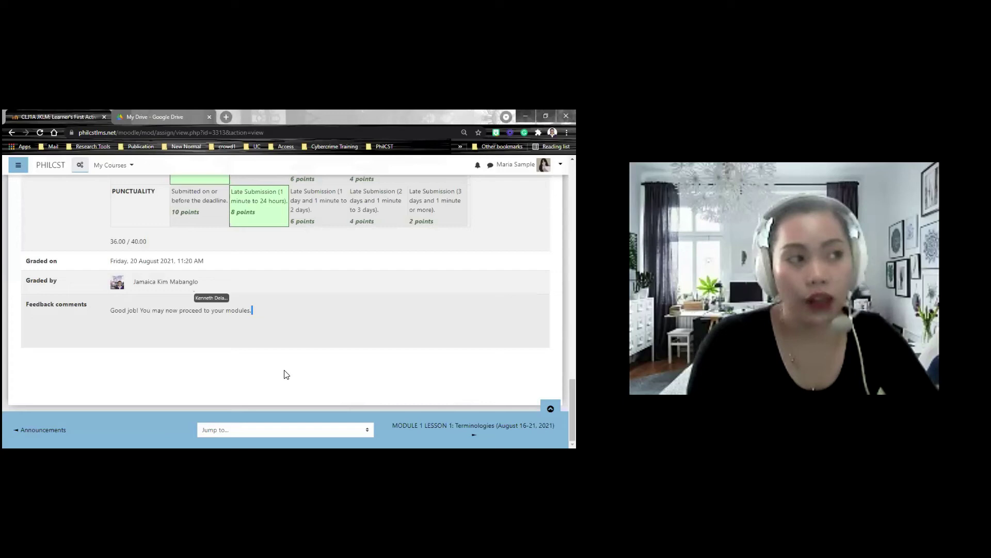
pyautogui.hotkey('shift', 'Home')
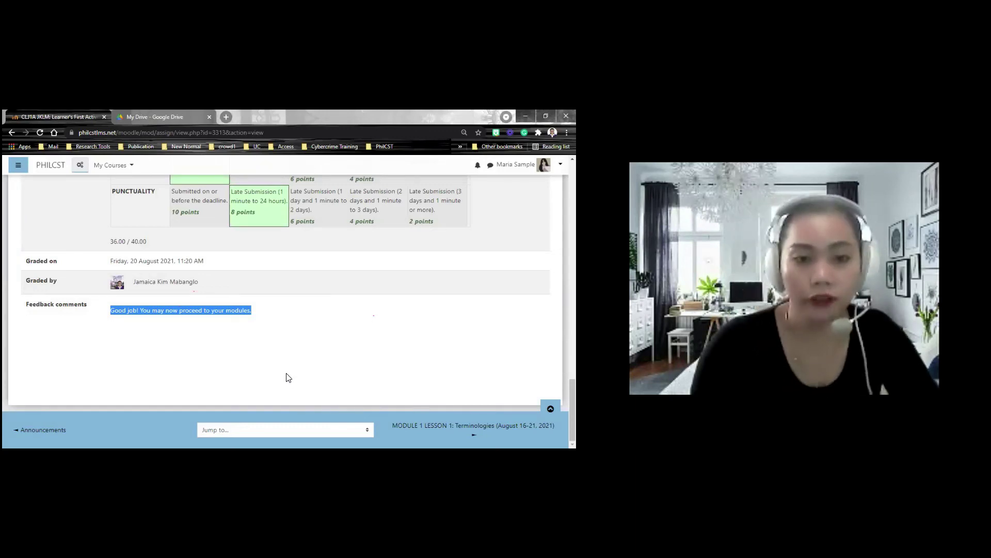
pyautogui.scroll(10, 393, 341)
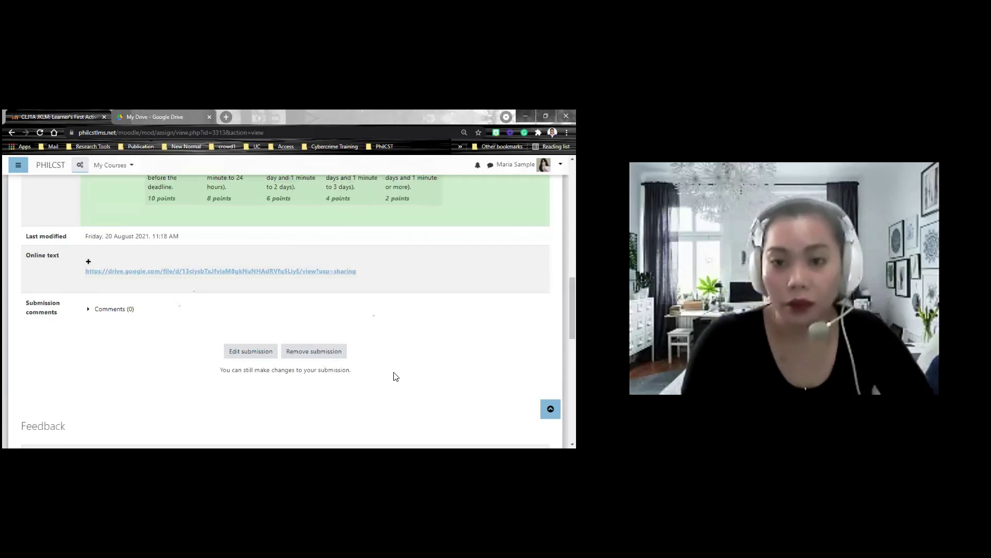
pyautogui.scroll(1, 395, 375)
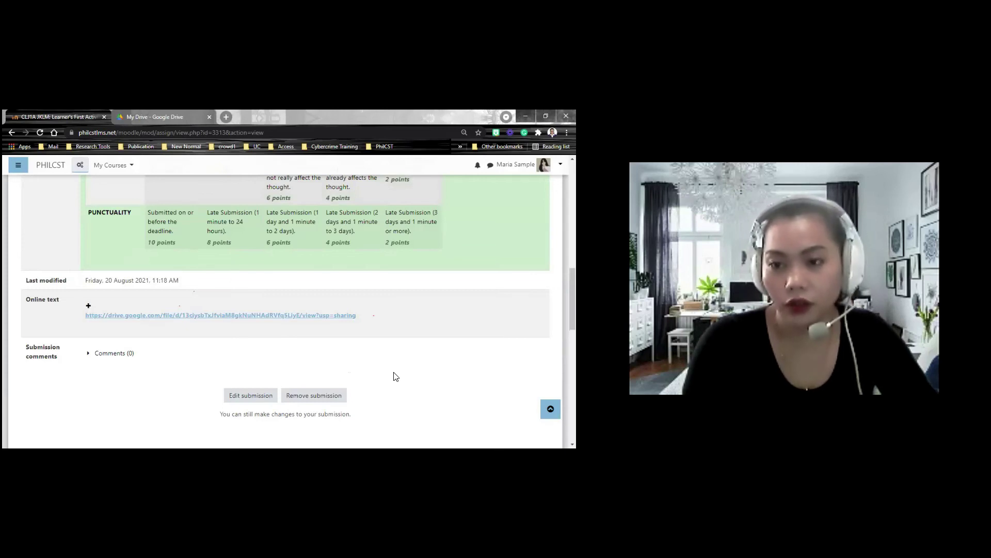
pyautogui.scroll(-2, 395, 376)
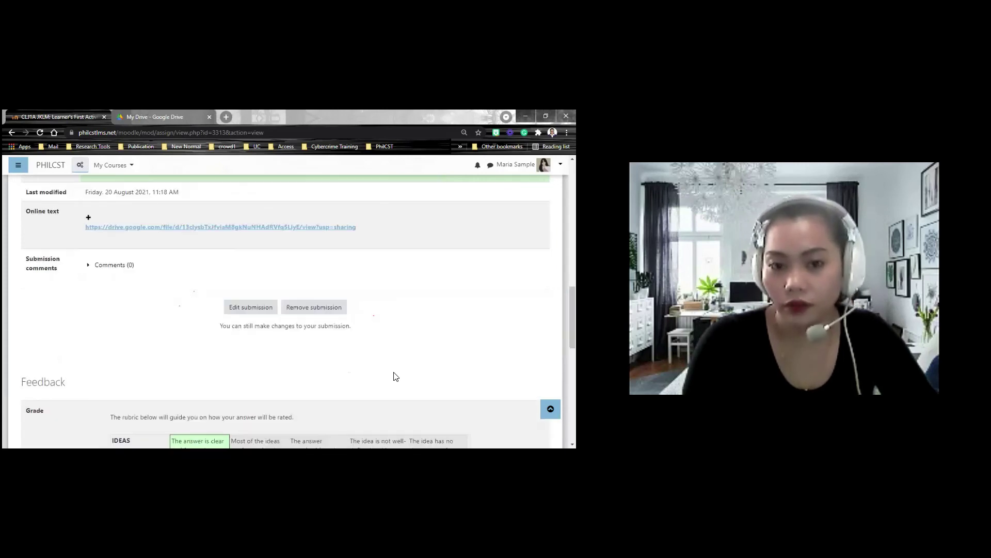
pyautogui.click(265, 310)
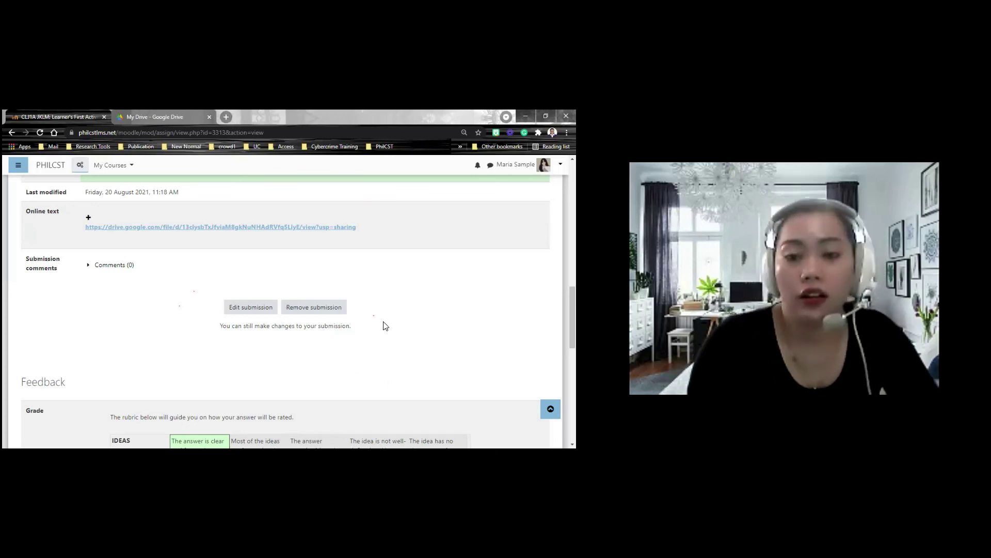
# Return to the Introduction to Philippine Criminal Justice System course page via the breadcrumb.
pyautogui.scroll(15, 384, 341)
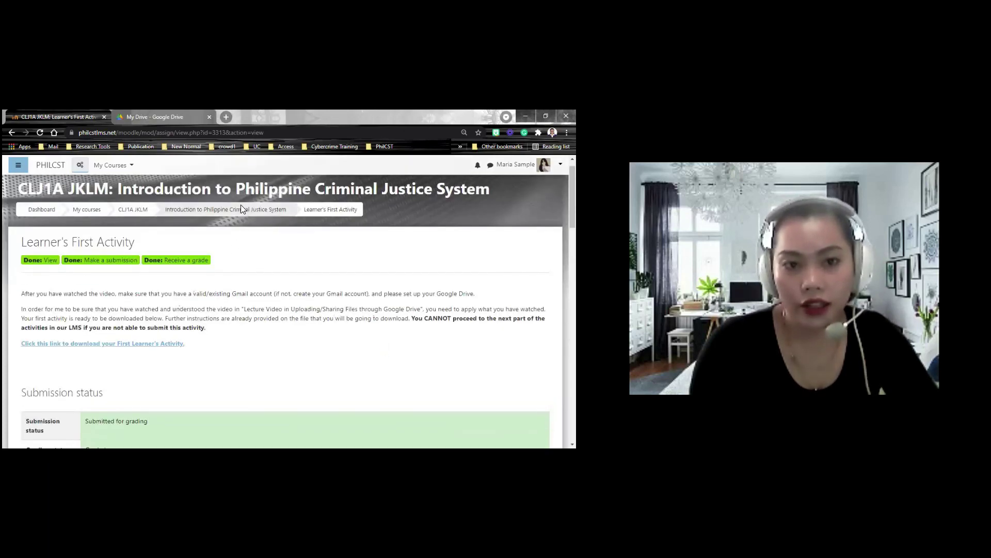
pyautogui.click(244, 213)
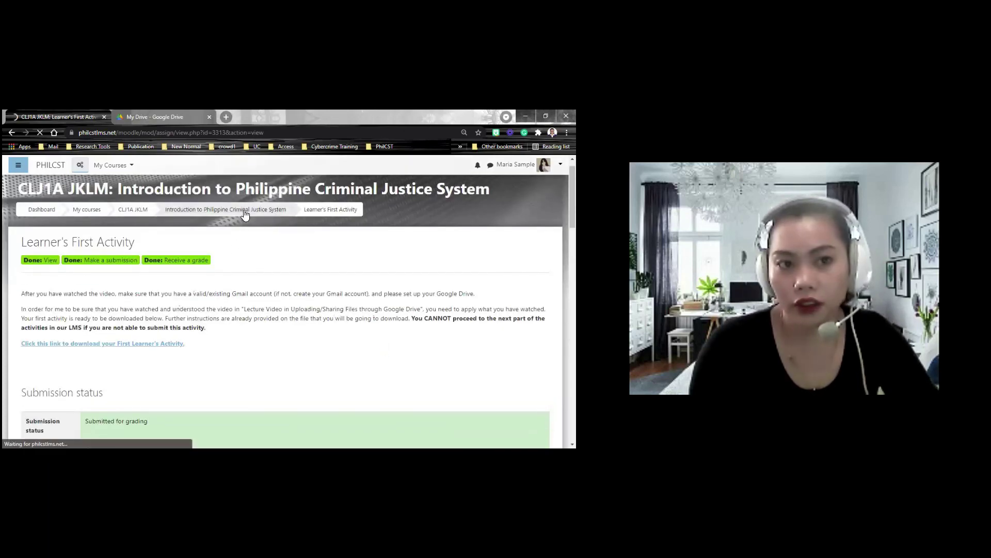